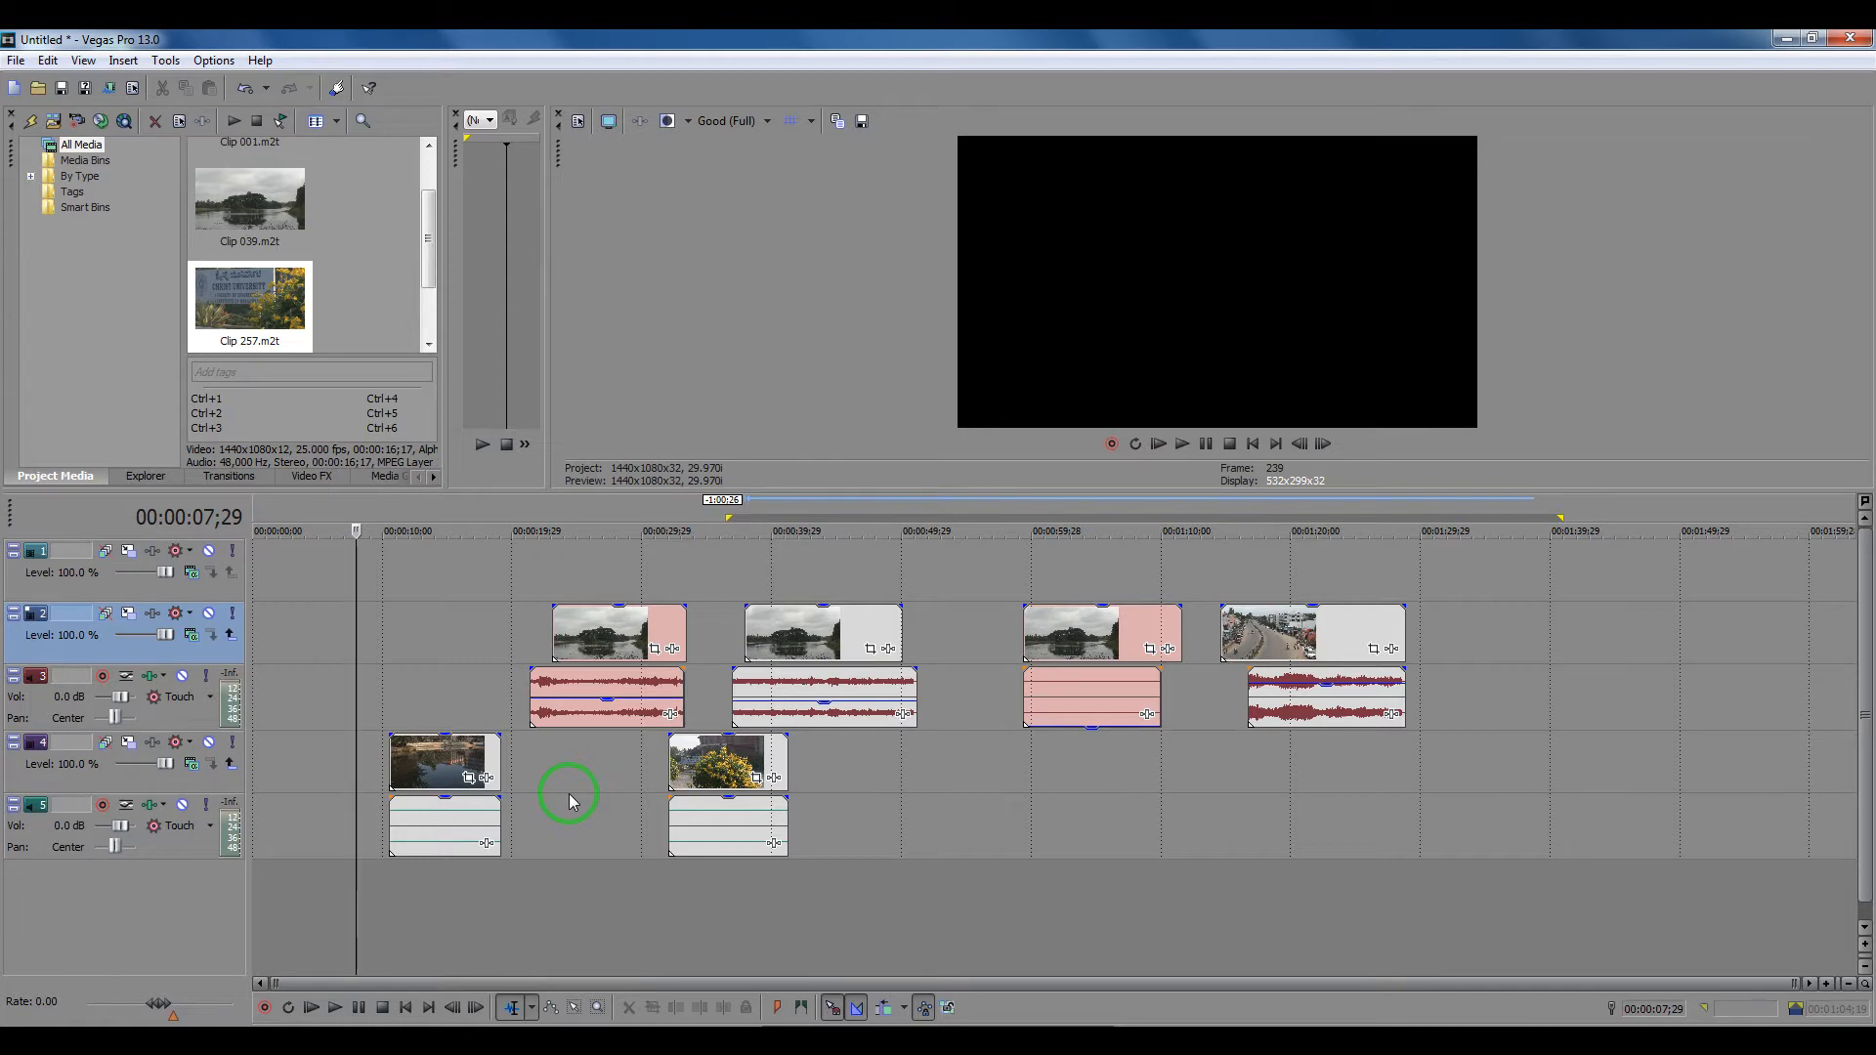
# Step: Make a time selection across all clips, from about 00:00:10;16 to 00:01:32;11
pyautogui.click(408, 682)
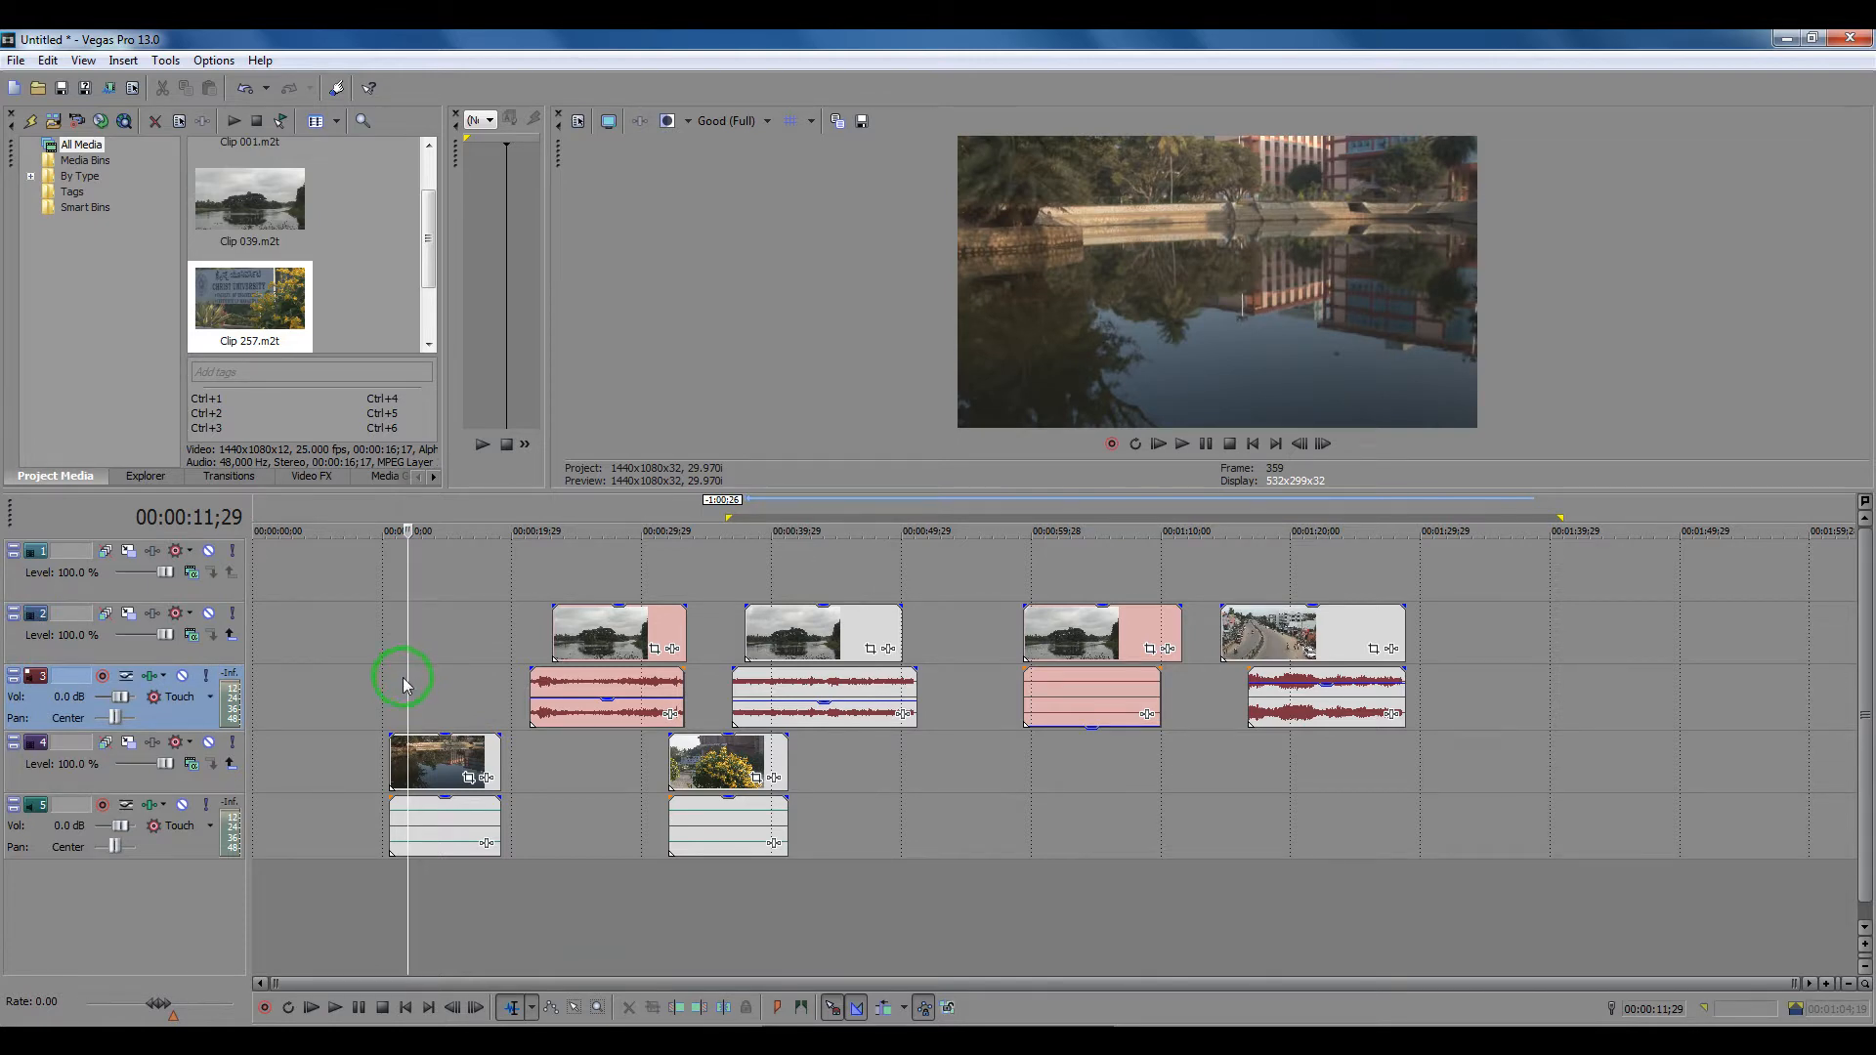
pyautogui.click(351, 647)
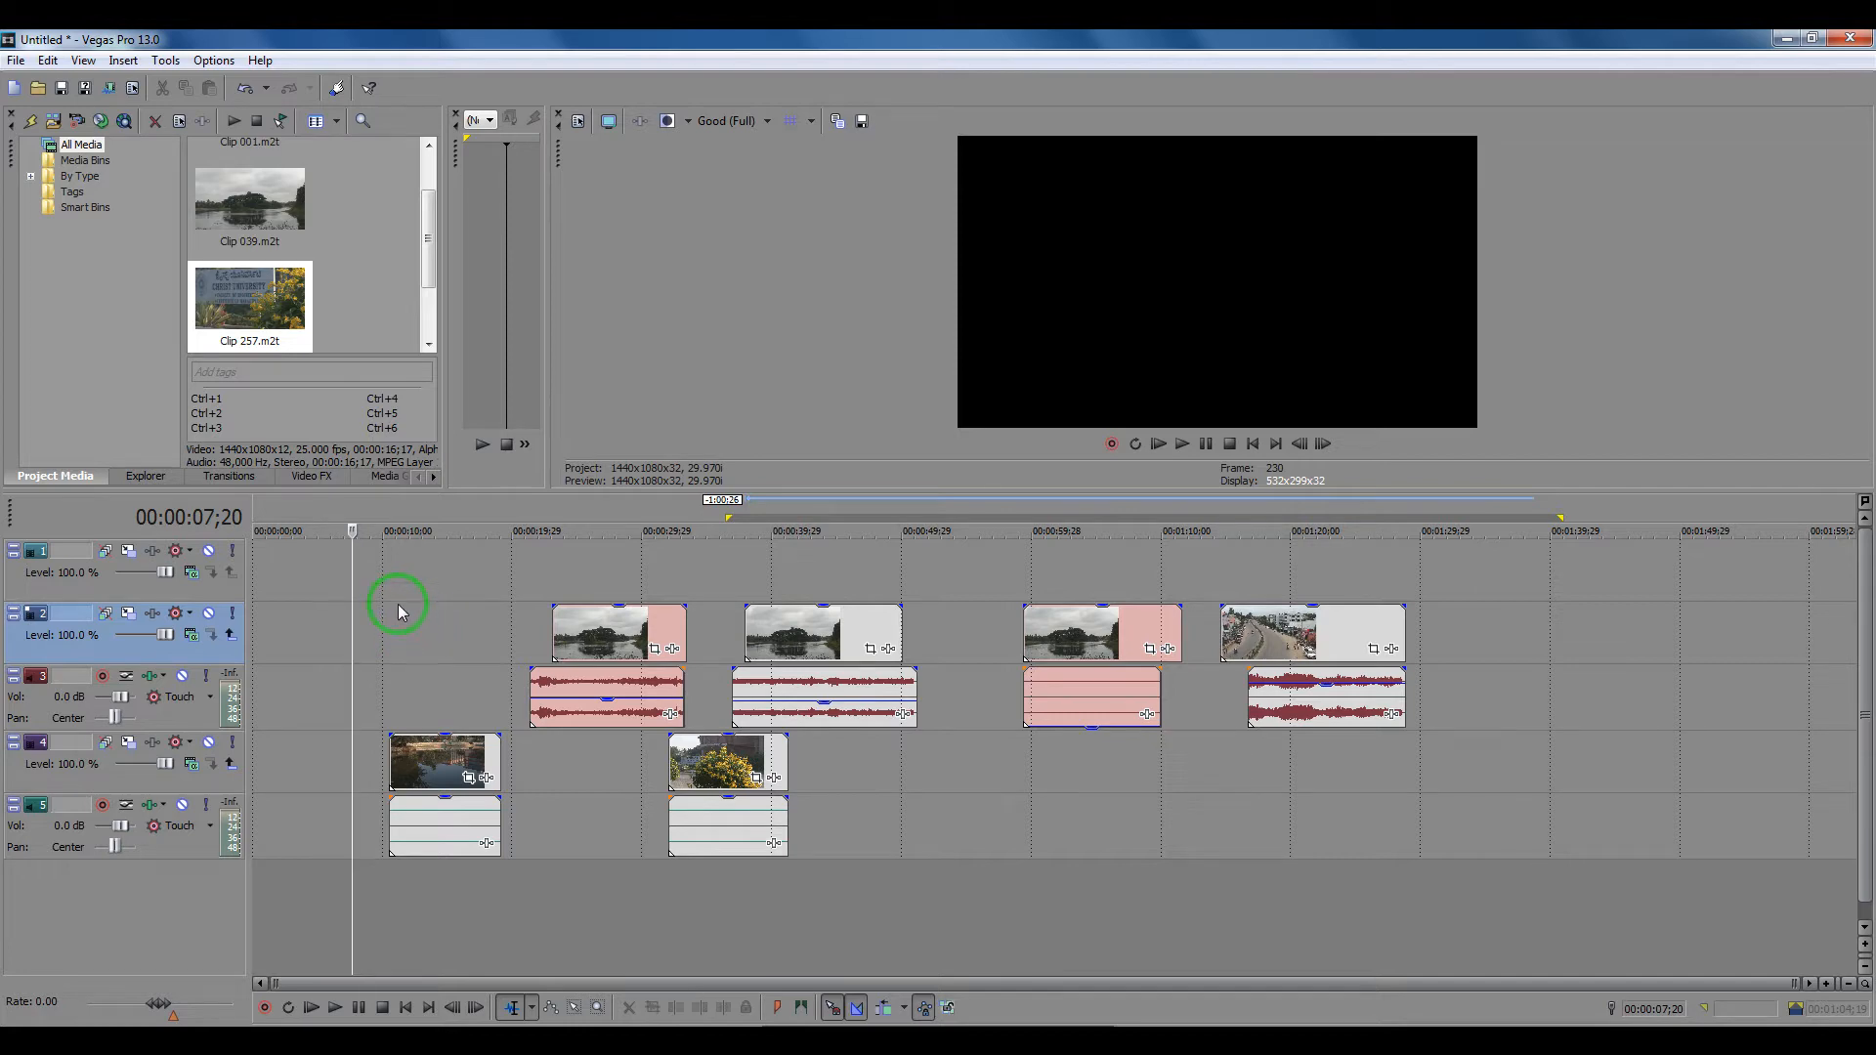
pyautogui.moveTo(397, 612); pyautogui.dragTo(1450, 648)
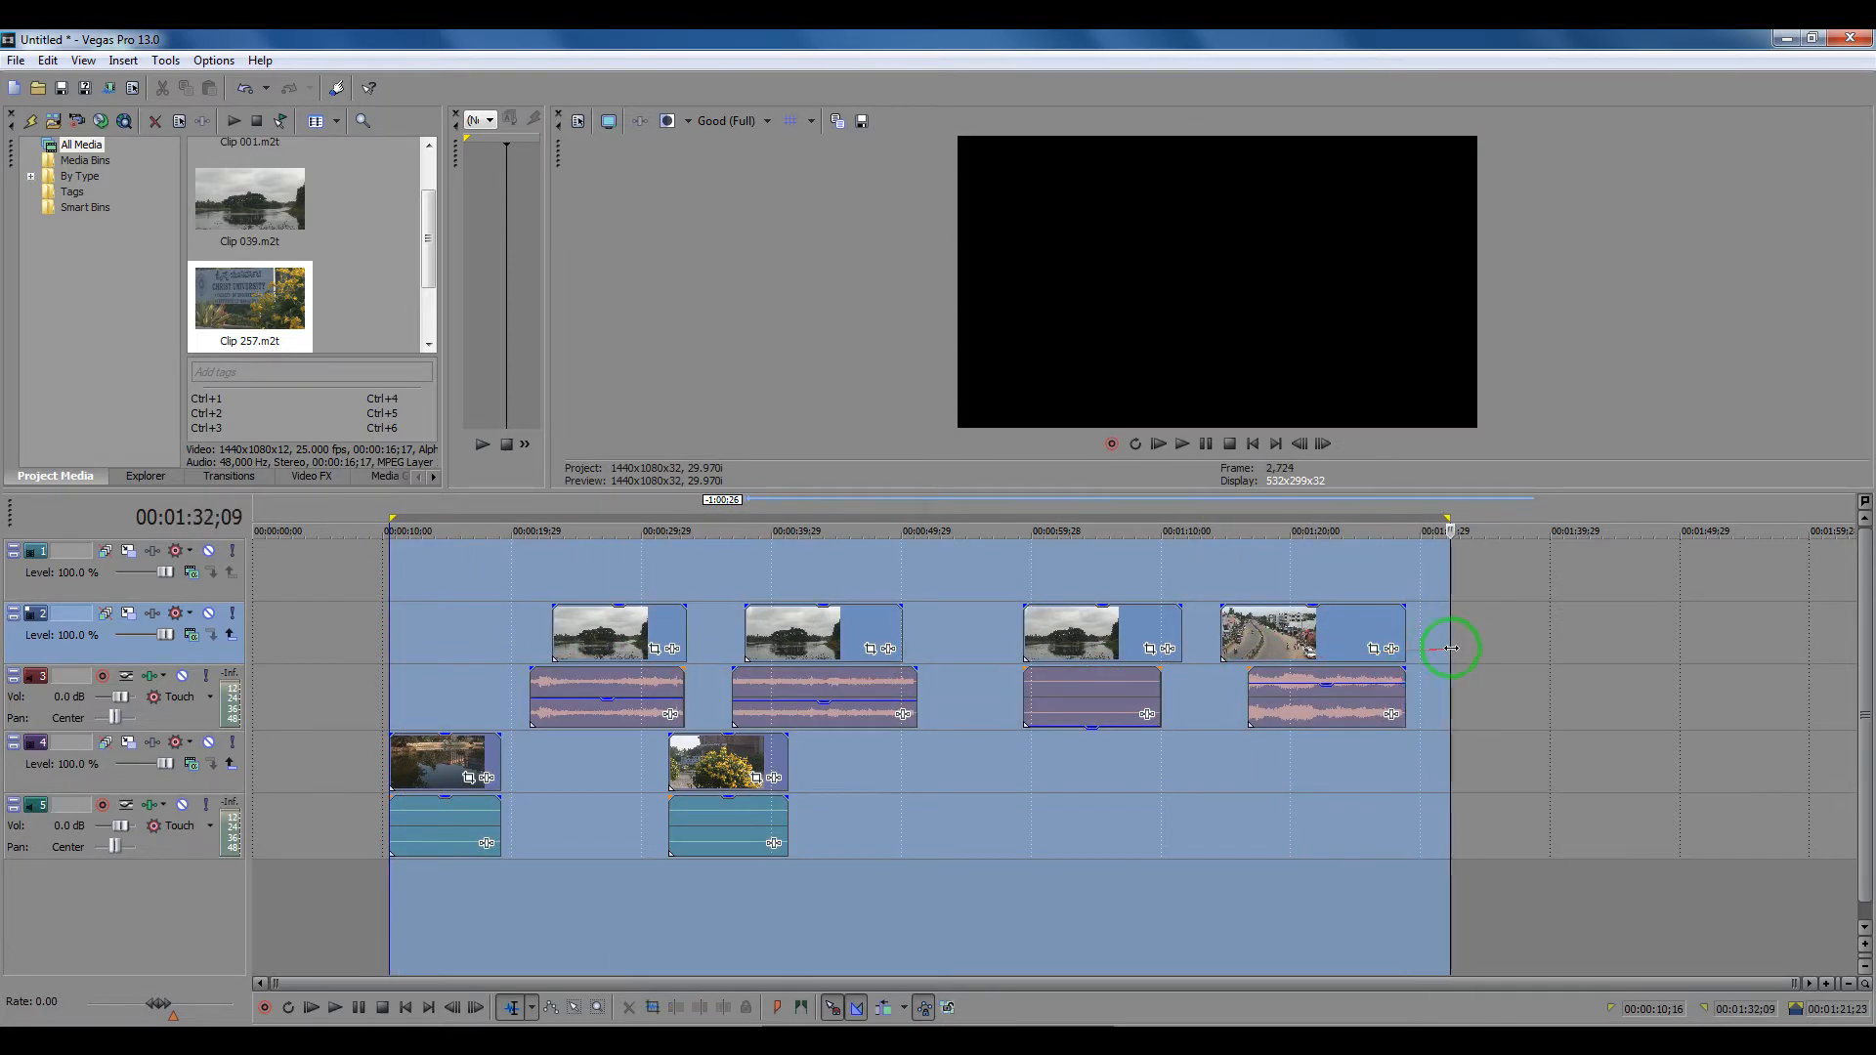
pyautogui.moveTo(606, 698); pyautogui.dragTo(600, 710)
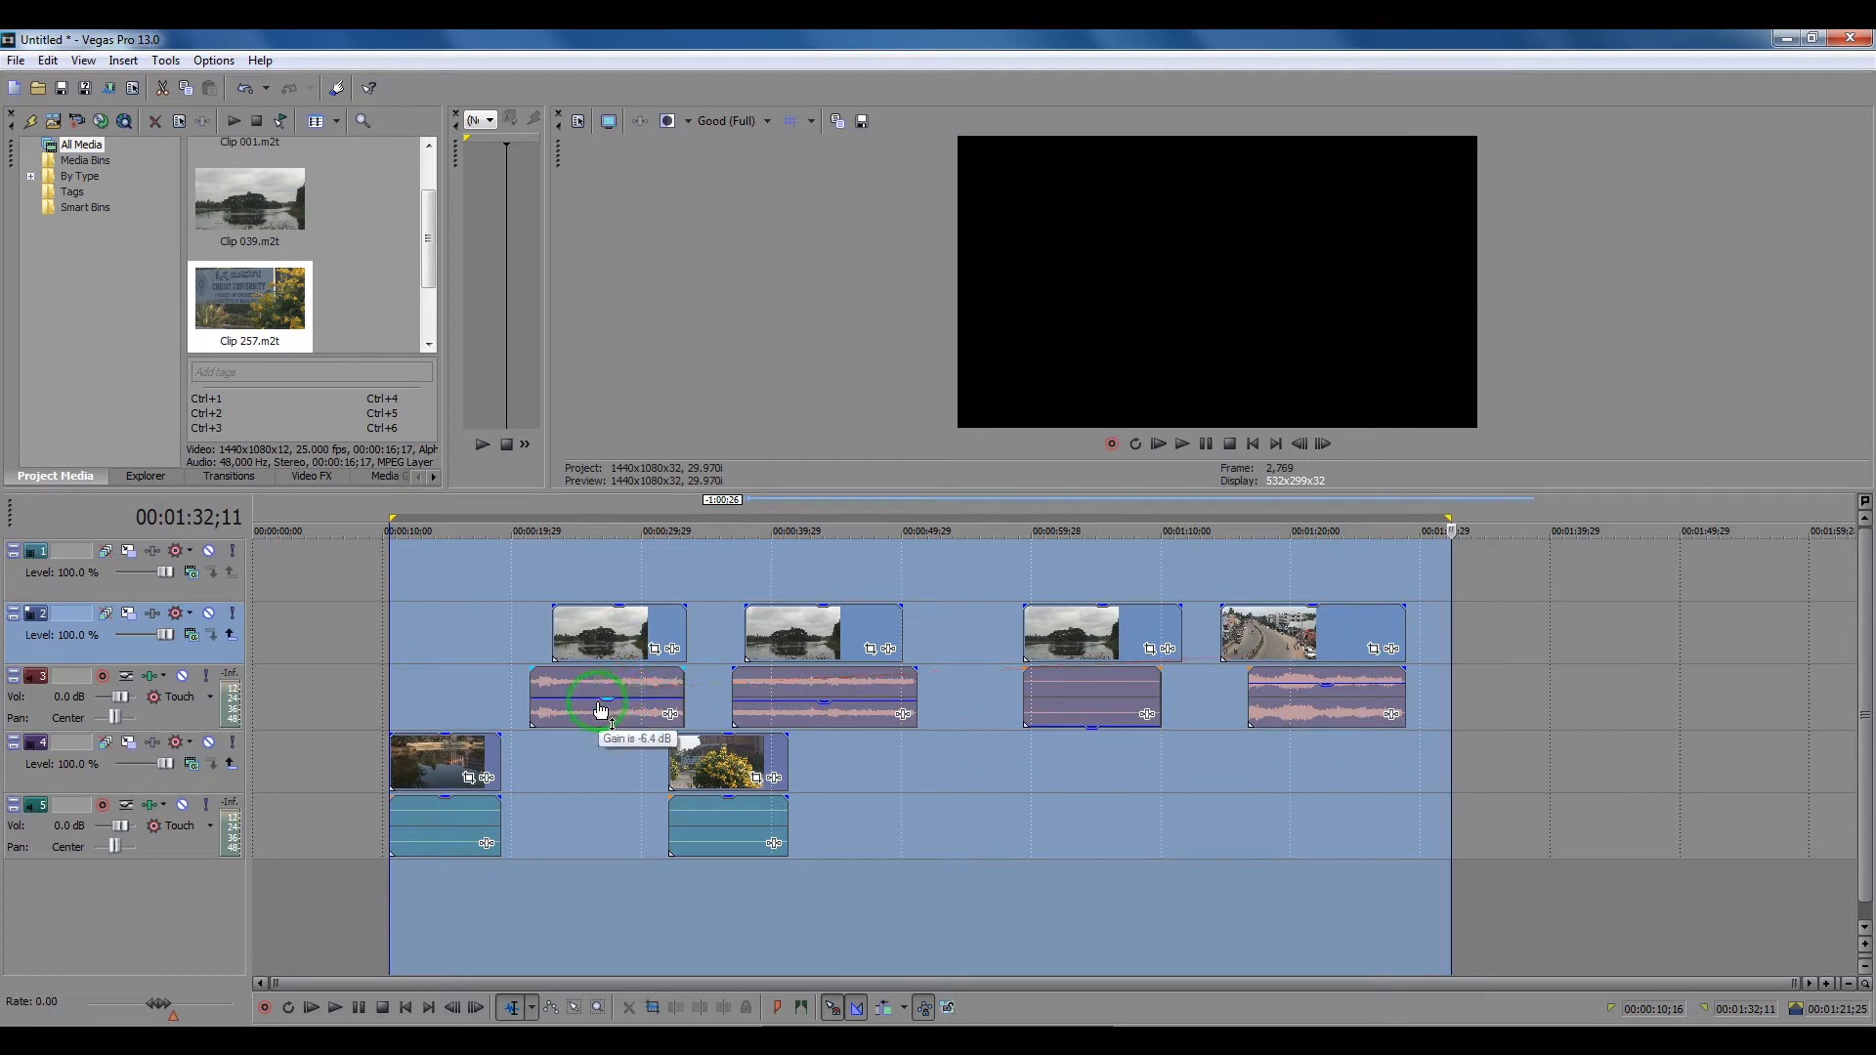
pyautogui.click(320, 655)
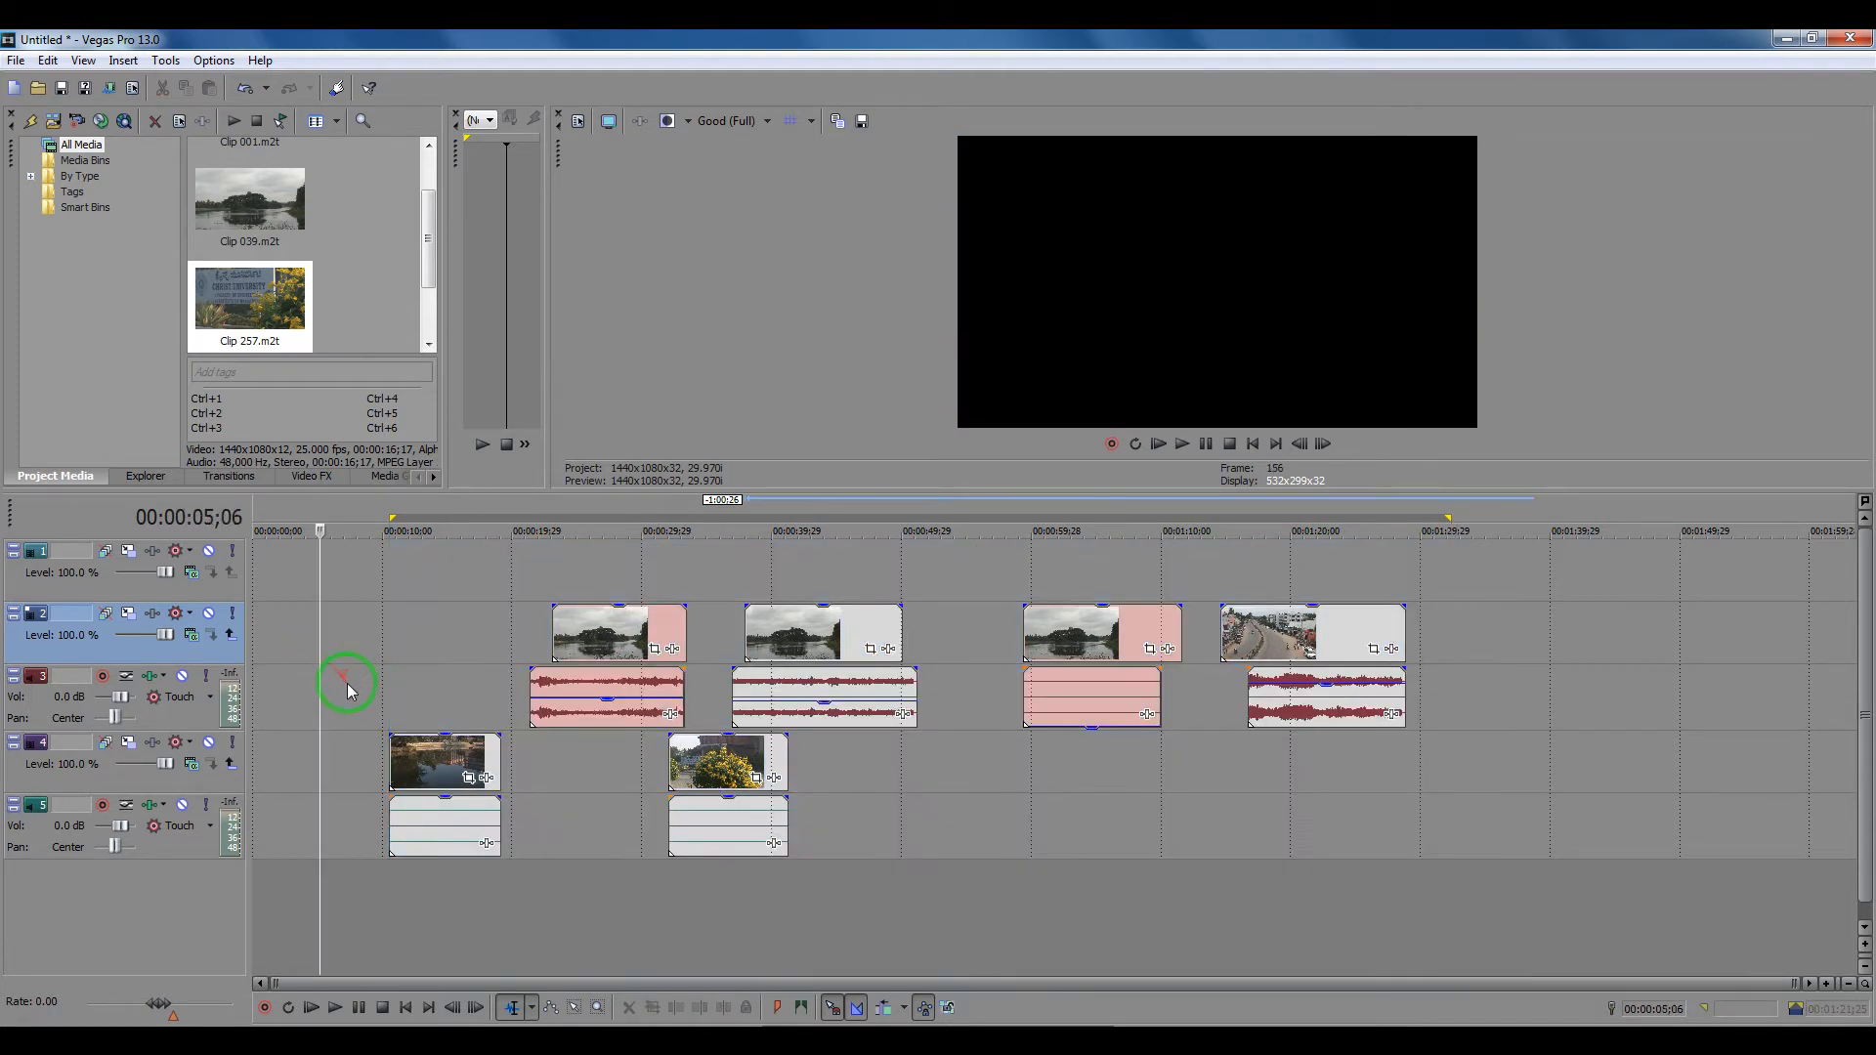
pyautogui.click(351, 682)
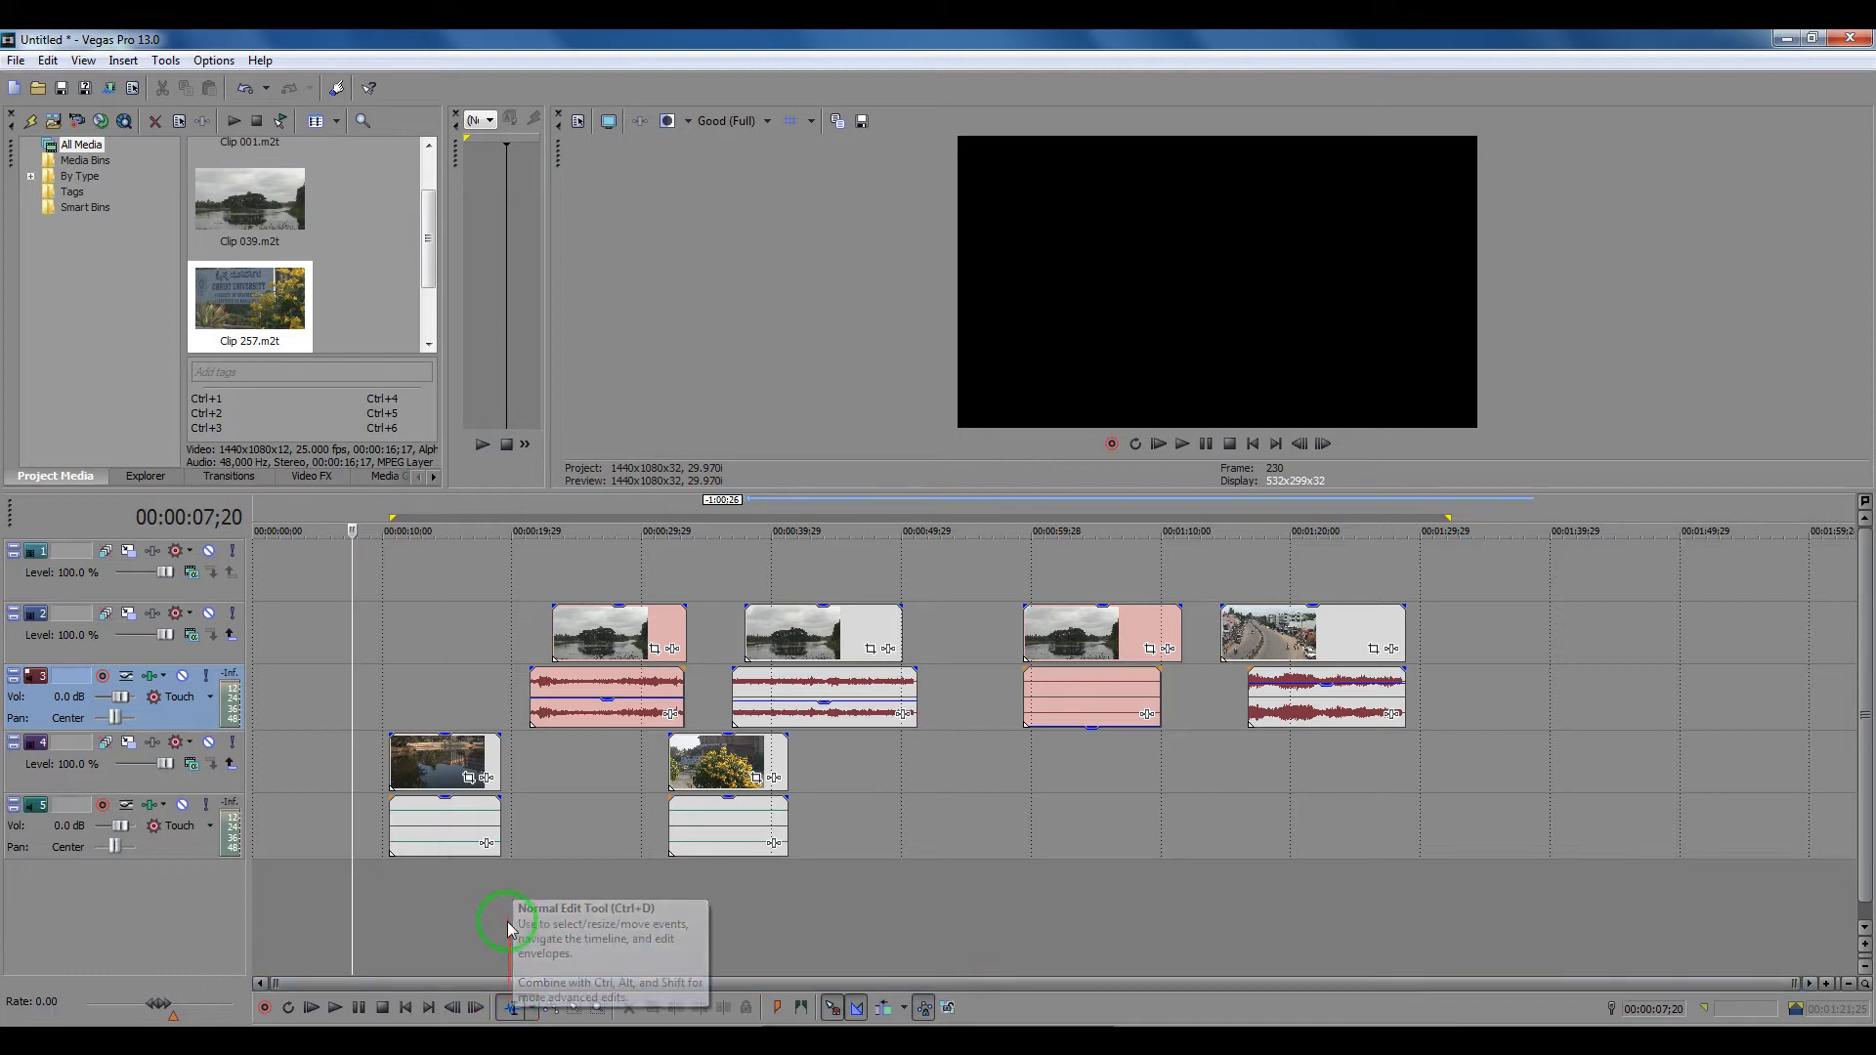
# Step: Review the available edit tools and make a trial selection of the first video clip on track 4 with the Normal Edit Tool
pyautogui.click(532, 1006)
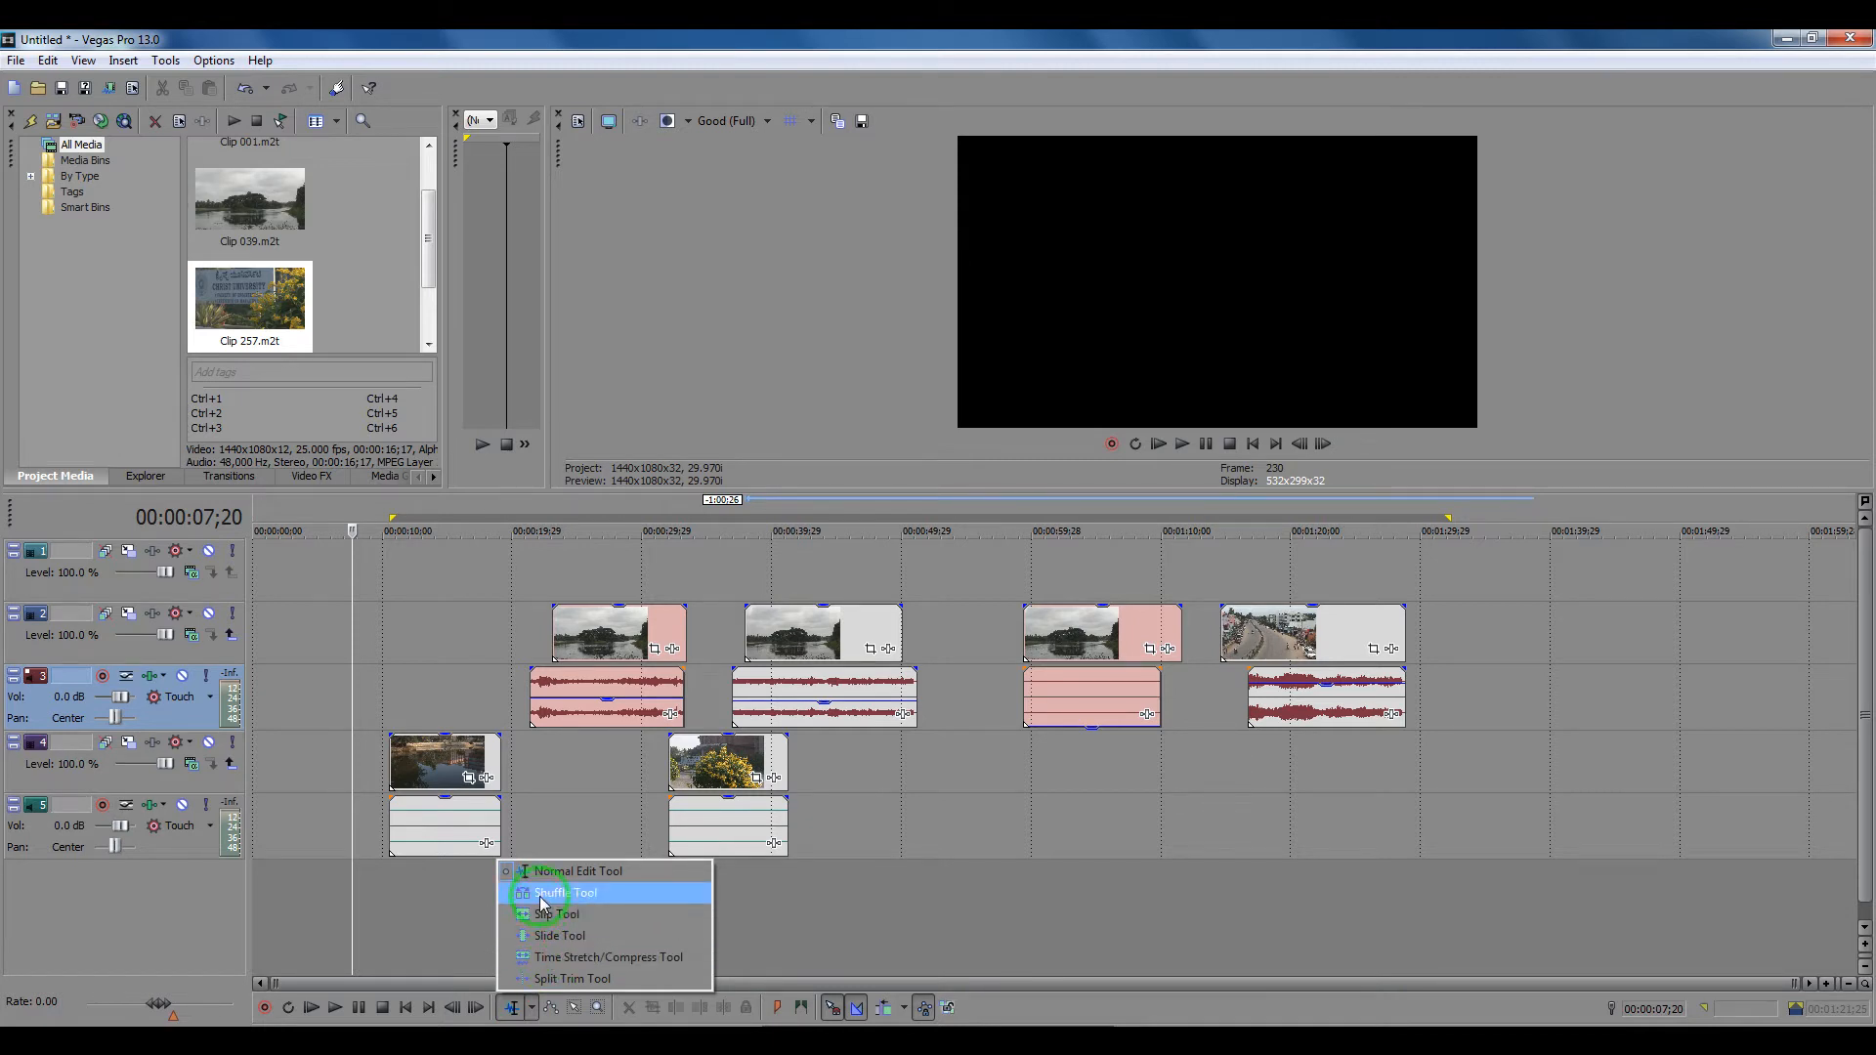
pyautogui.click(512, 1006)
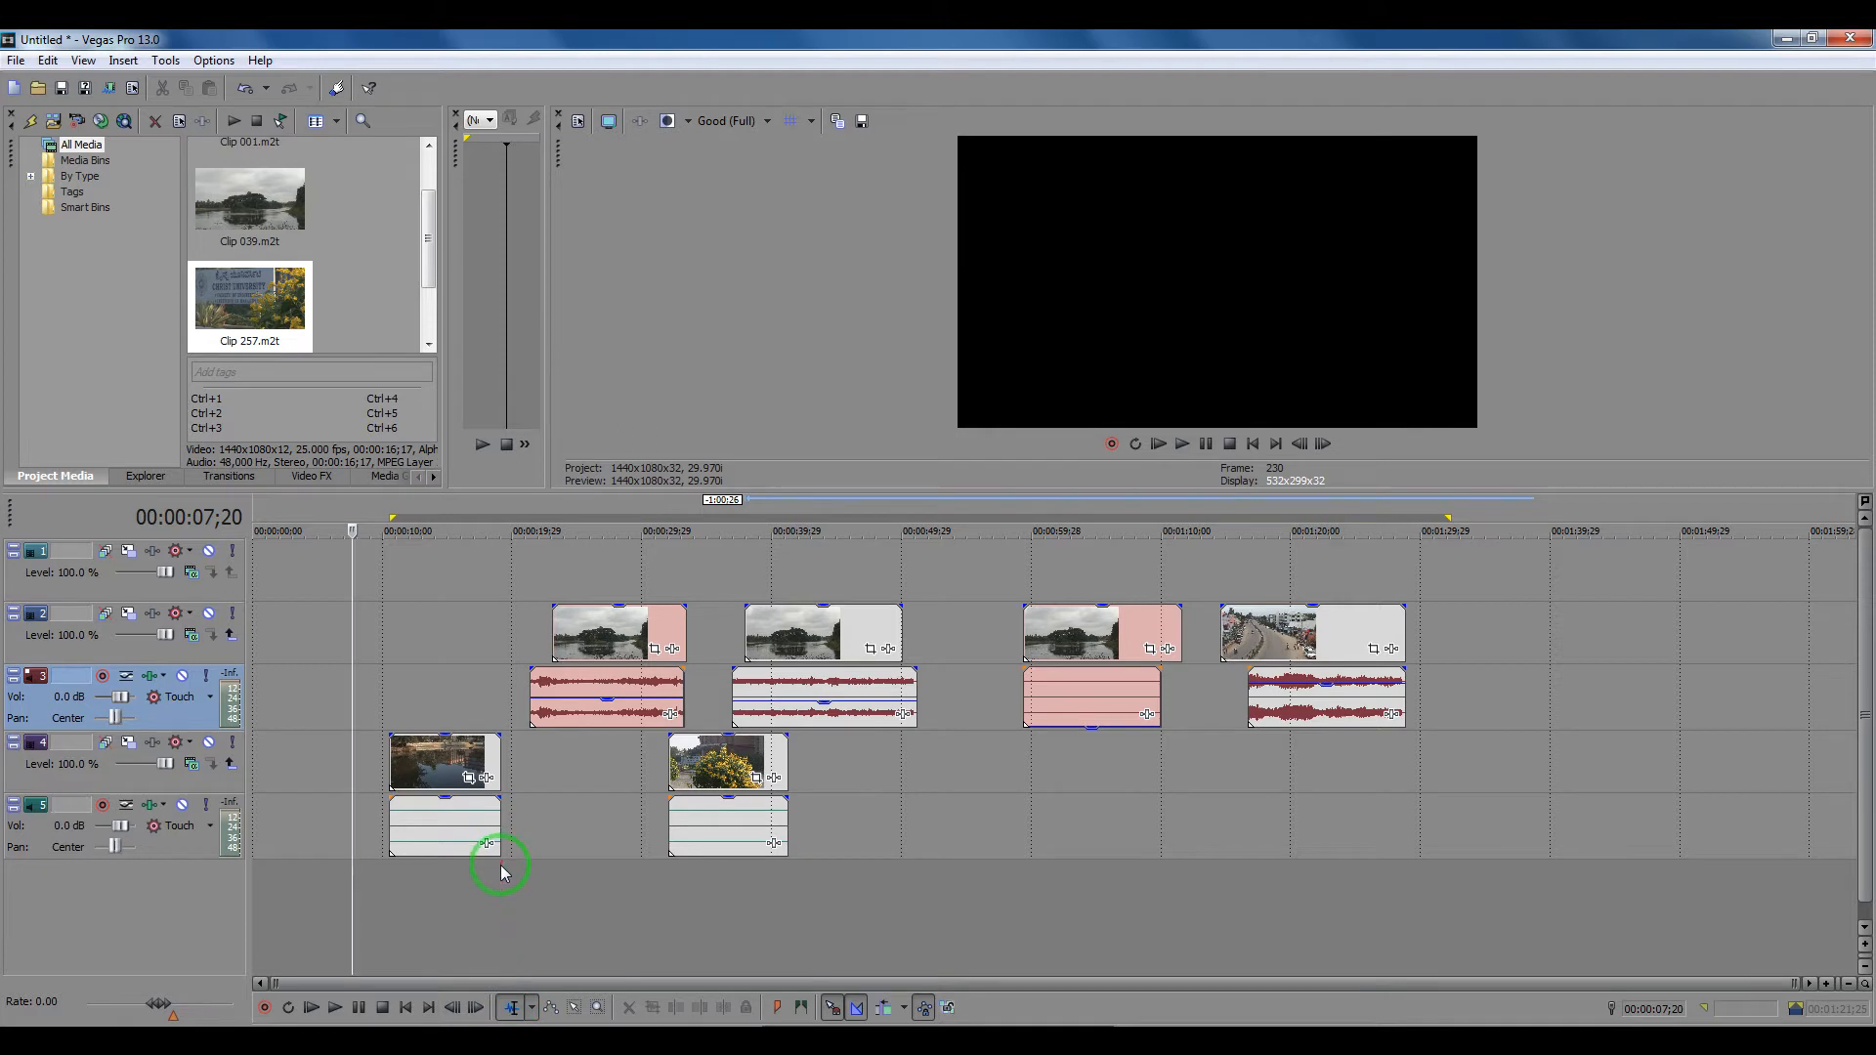
pyautogui.click(429, 715)
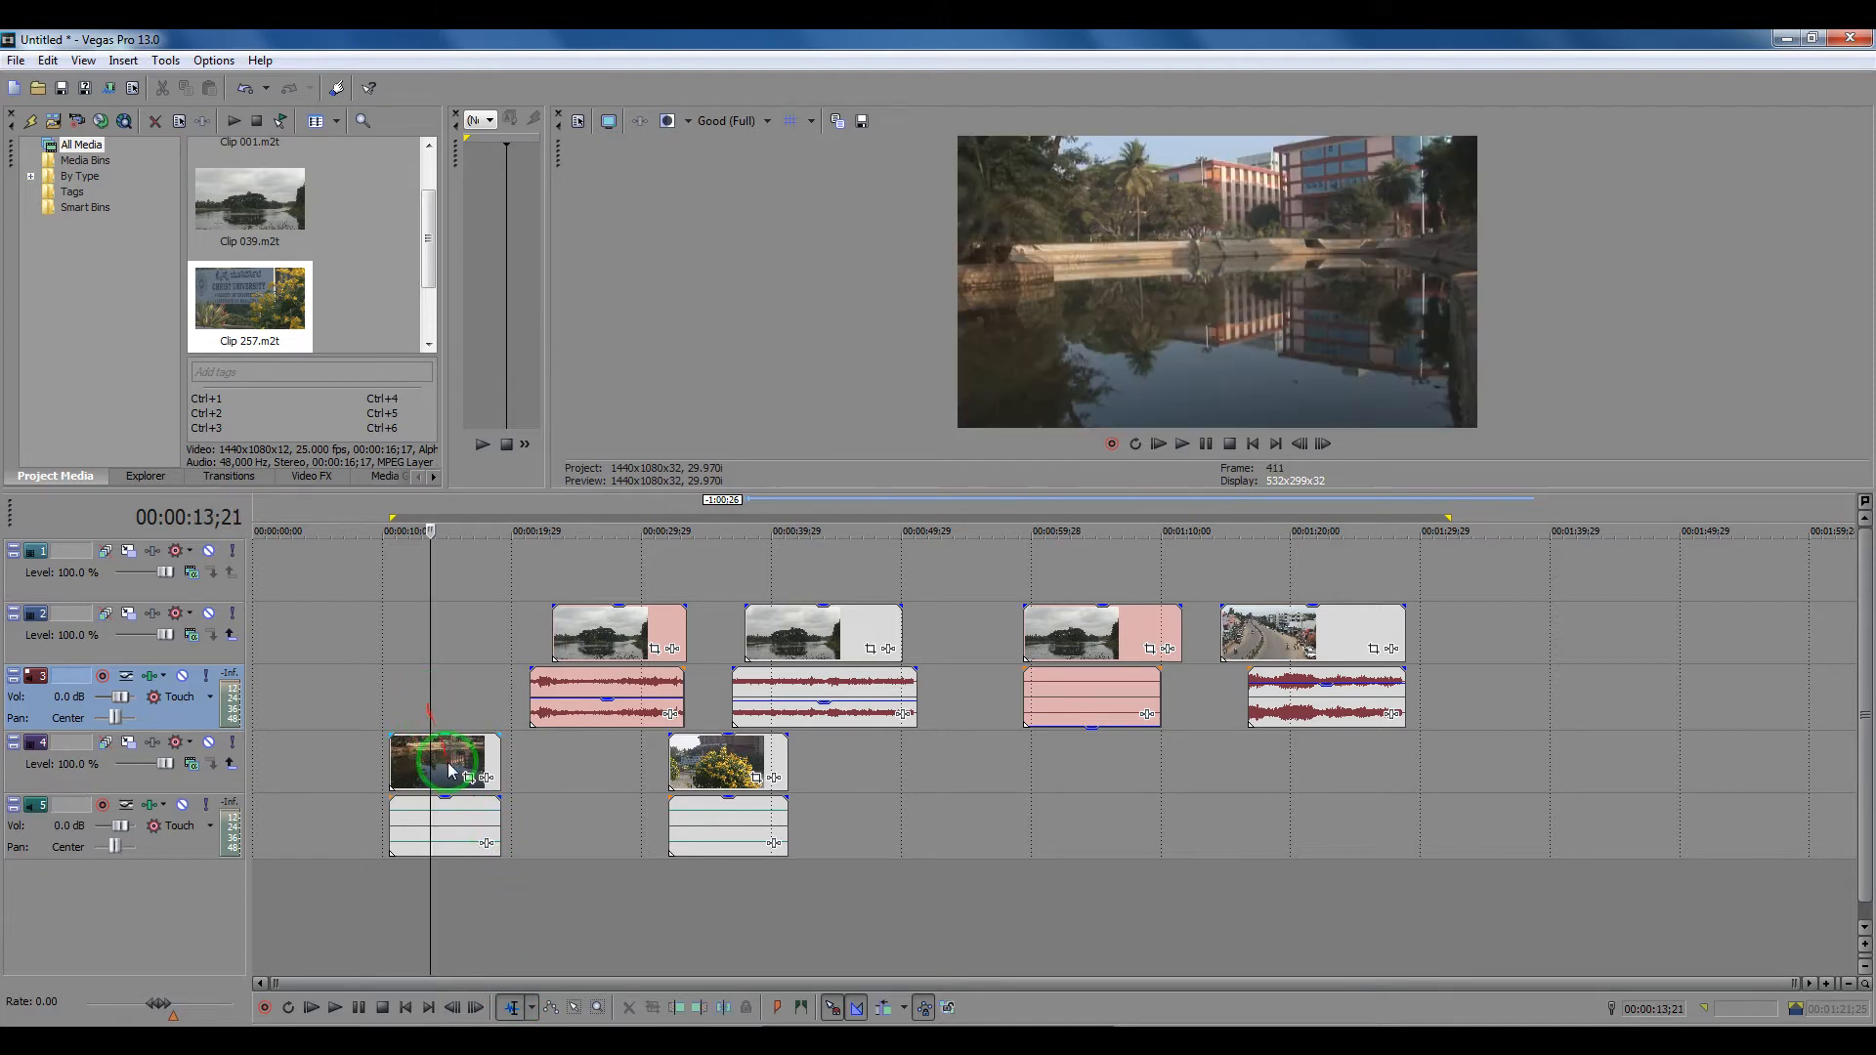
pyautogui.click(447, 768)
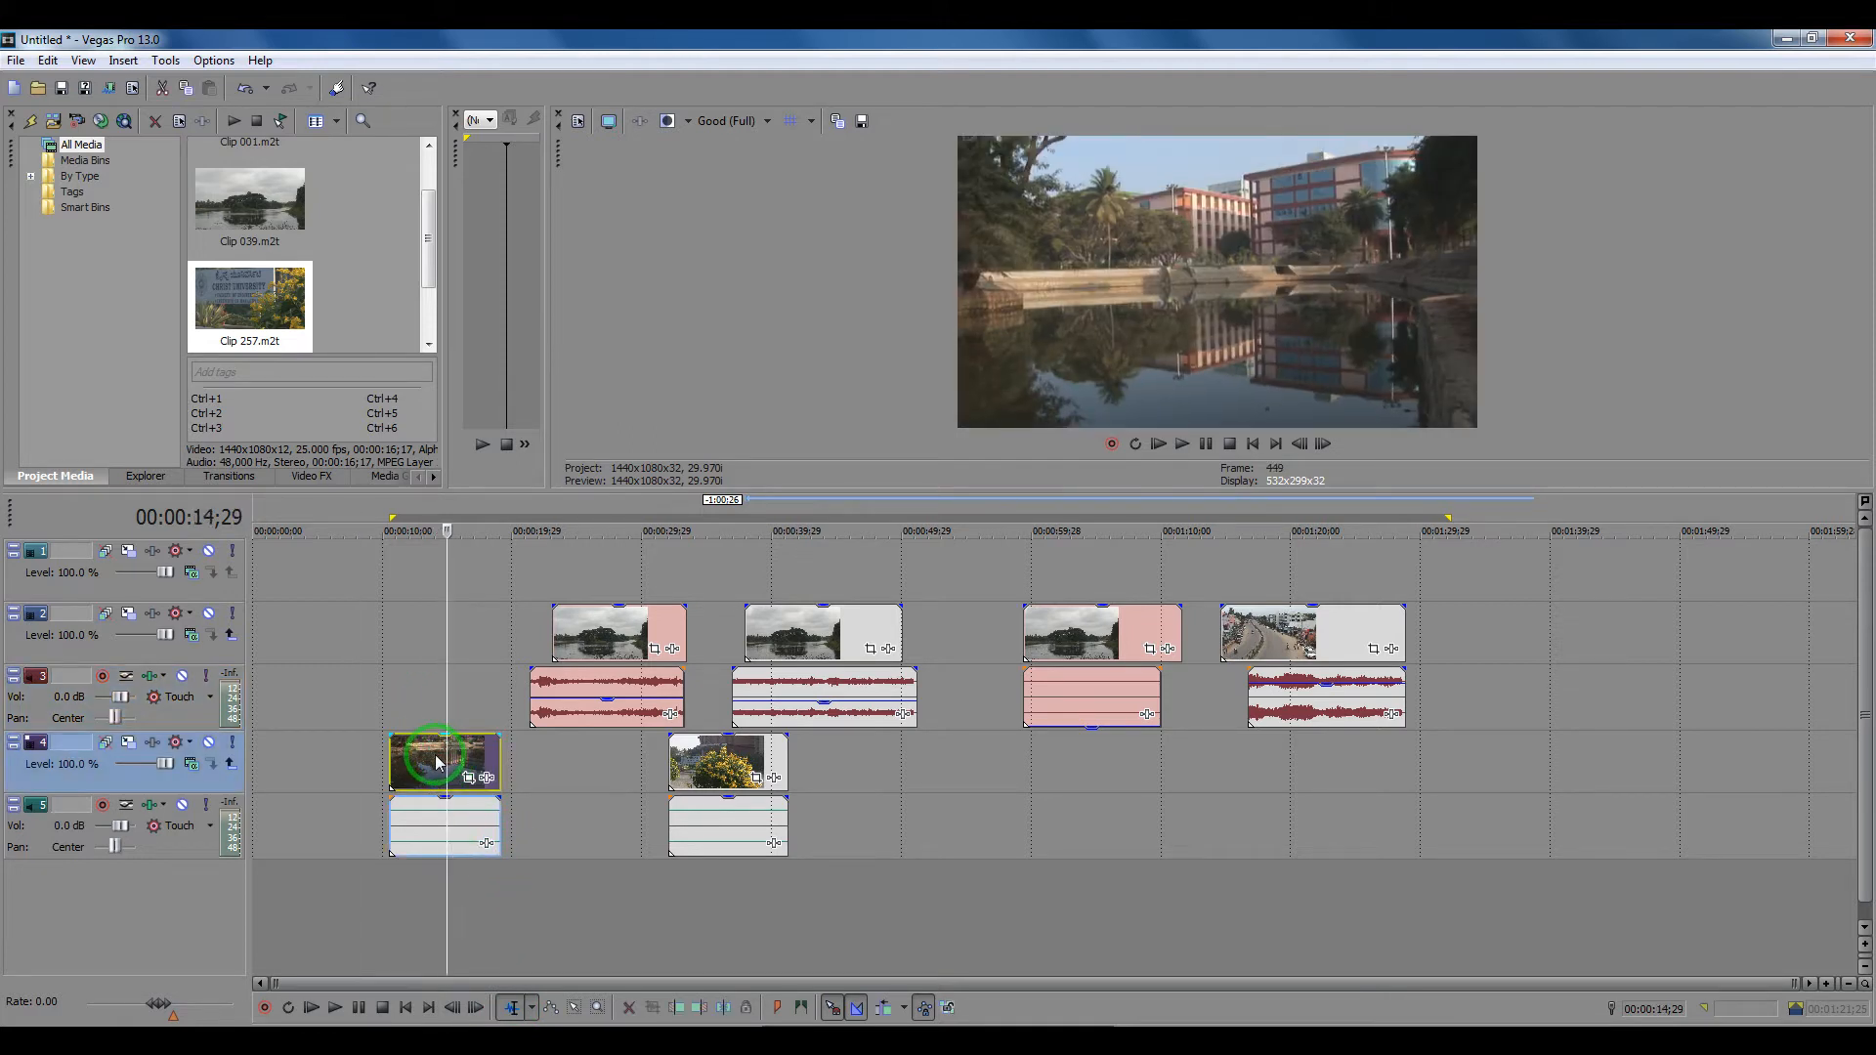
pyautogui.click(369, 711)
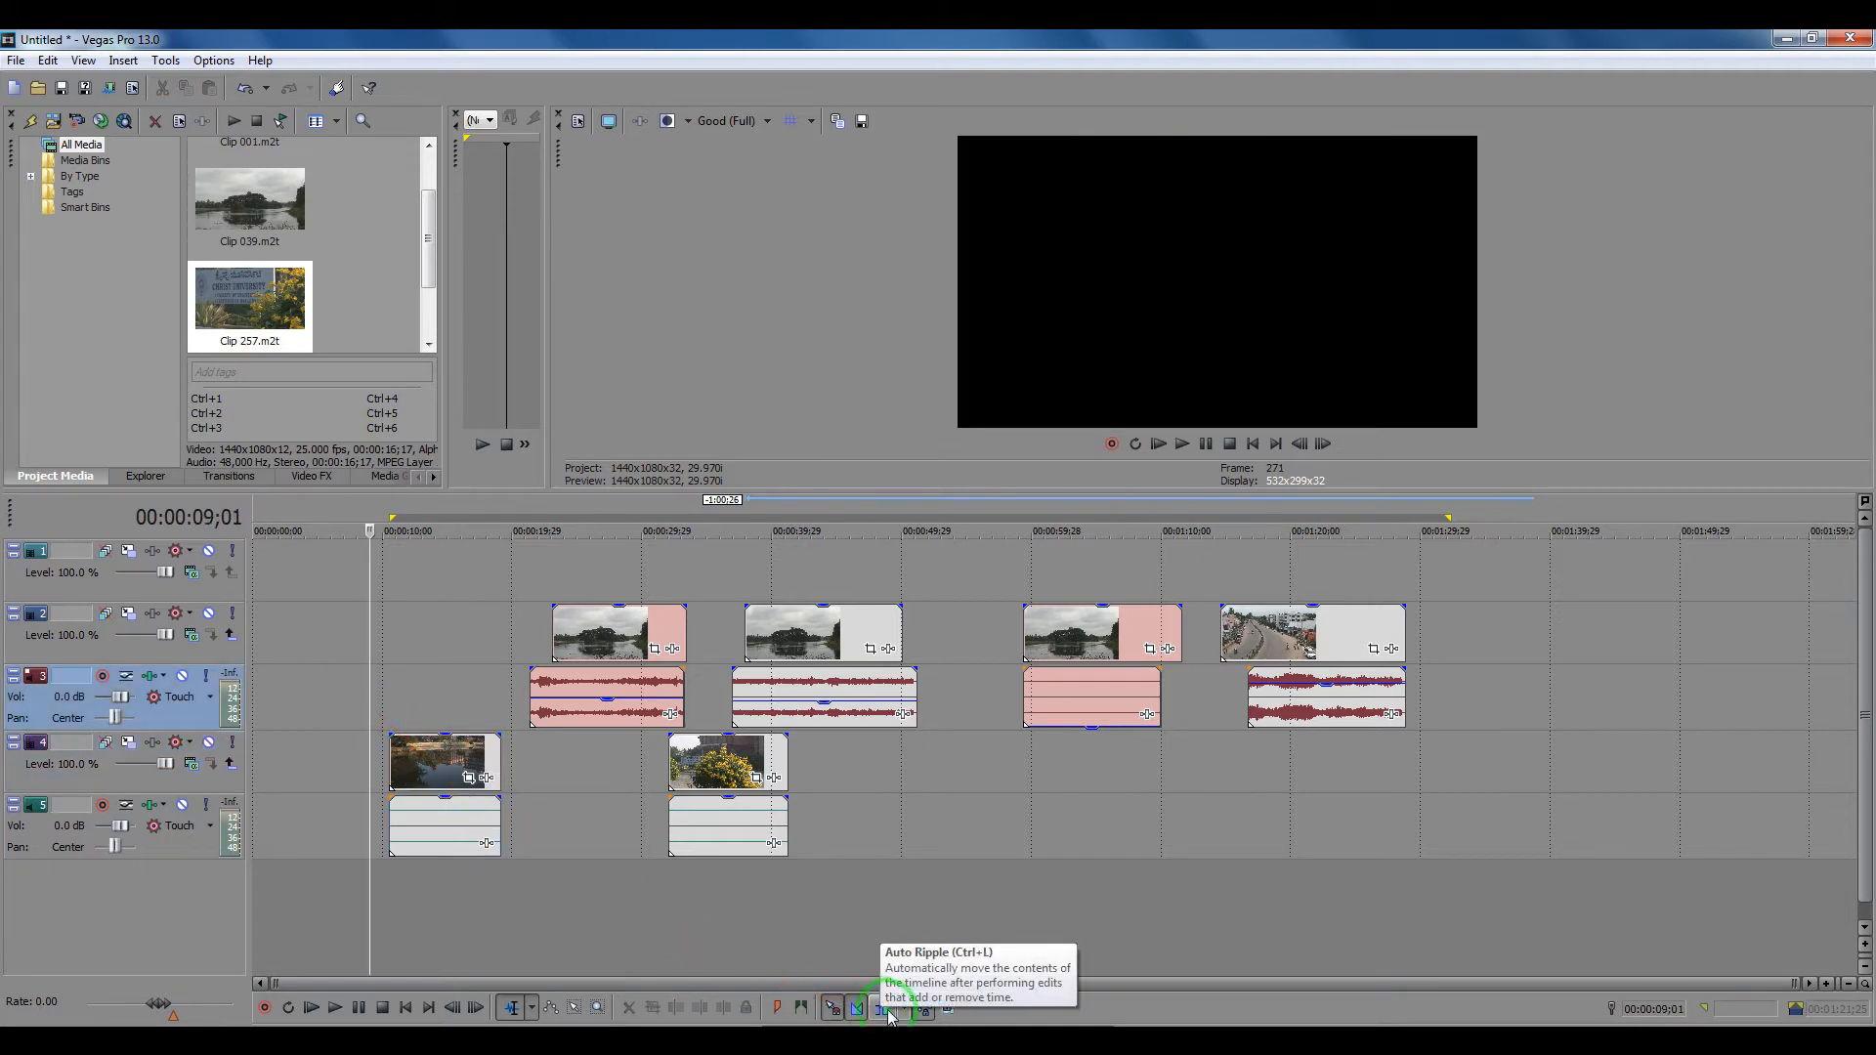
# Step: Enable Auto Ripple for all tracks, markers, and regions, and move the first clip on track 4 to start about 2 seconds in
pyautogui.click(900, 1014)
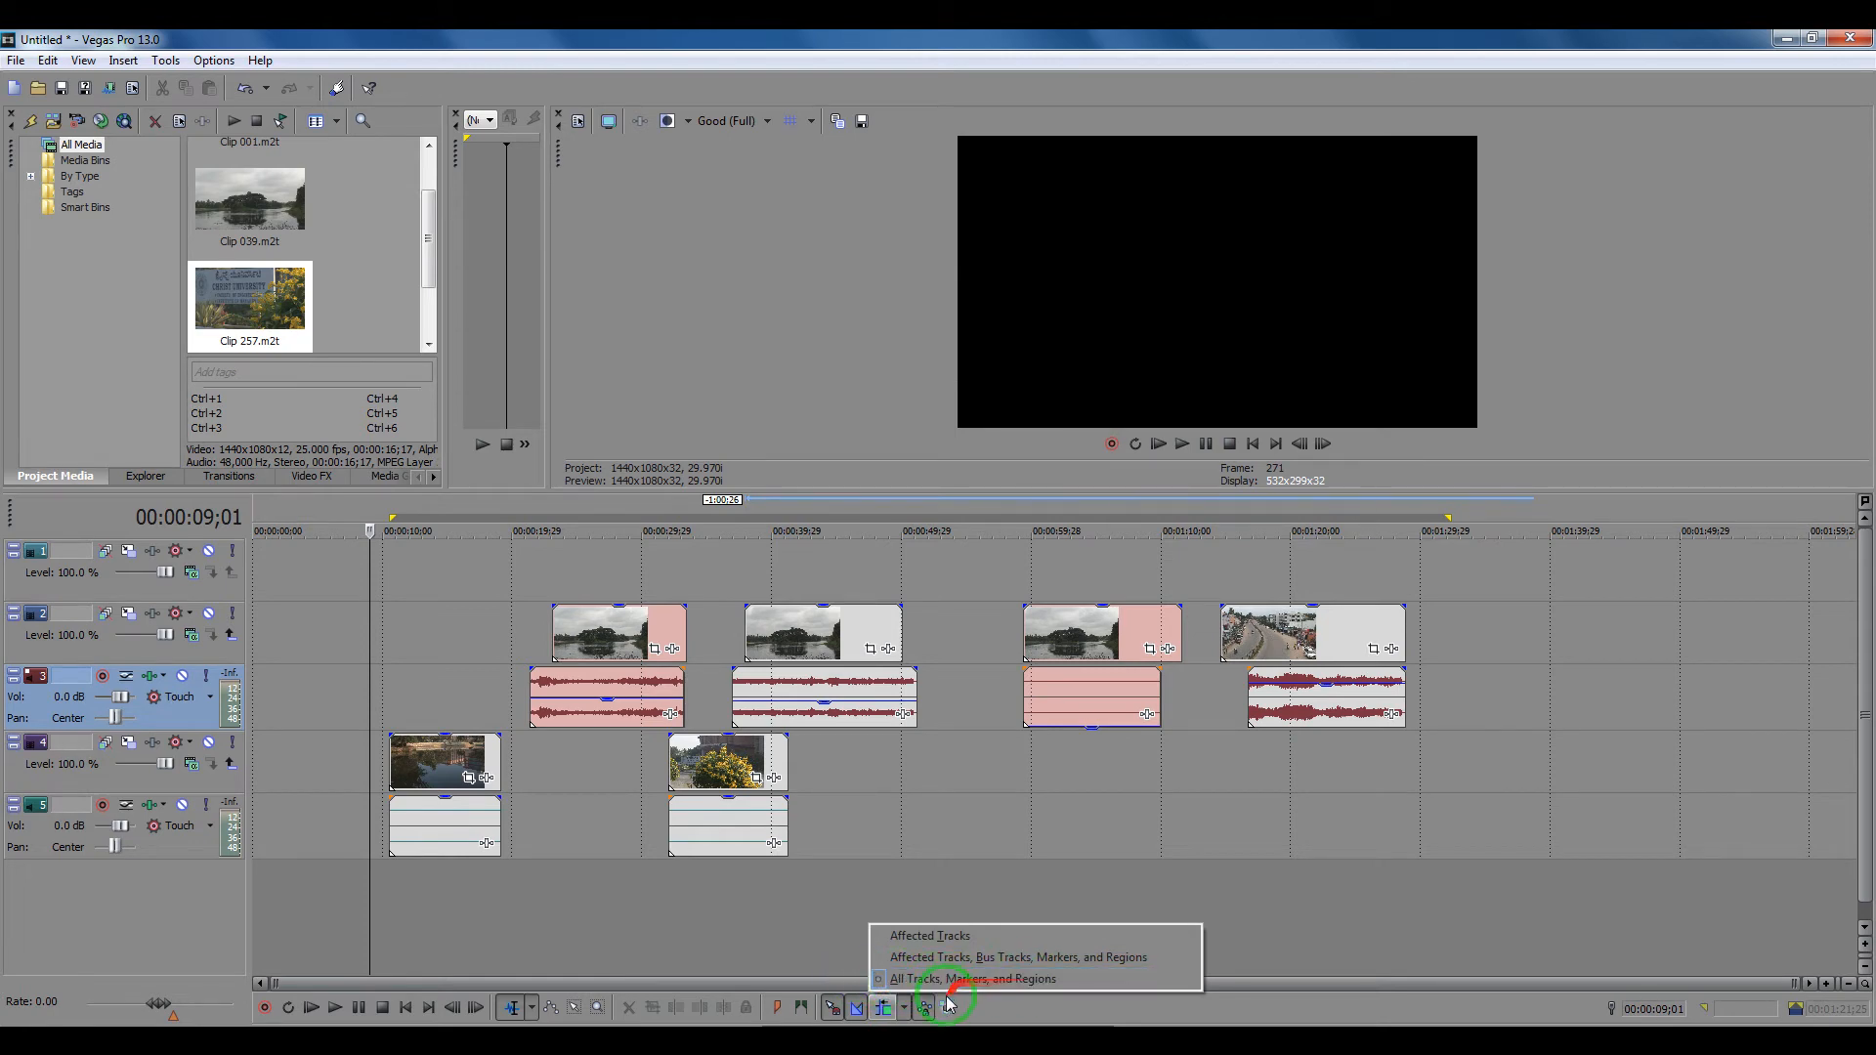
pyautogui.click(1016, 980)
pyautogui.click(883, 1012)
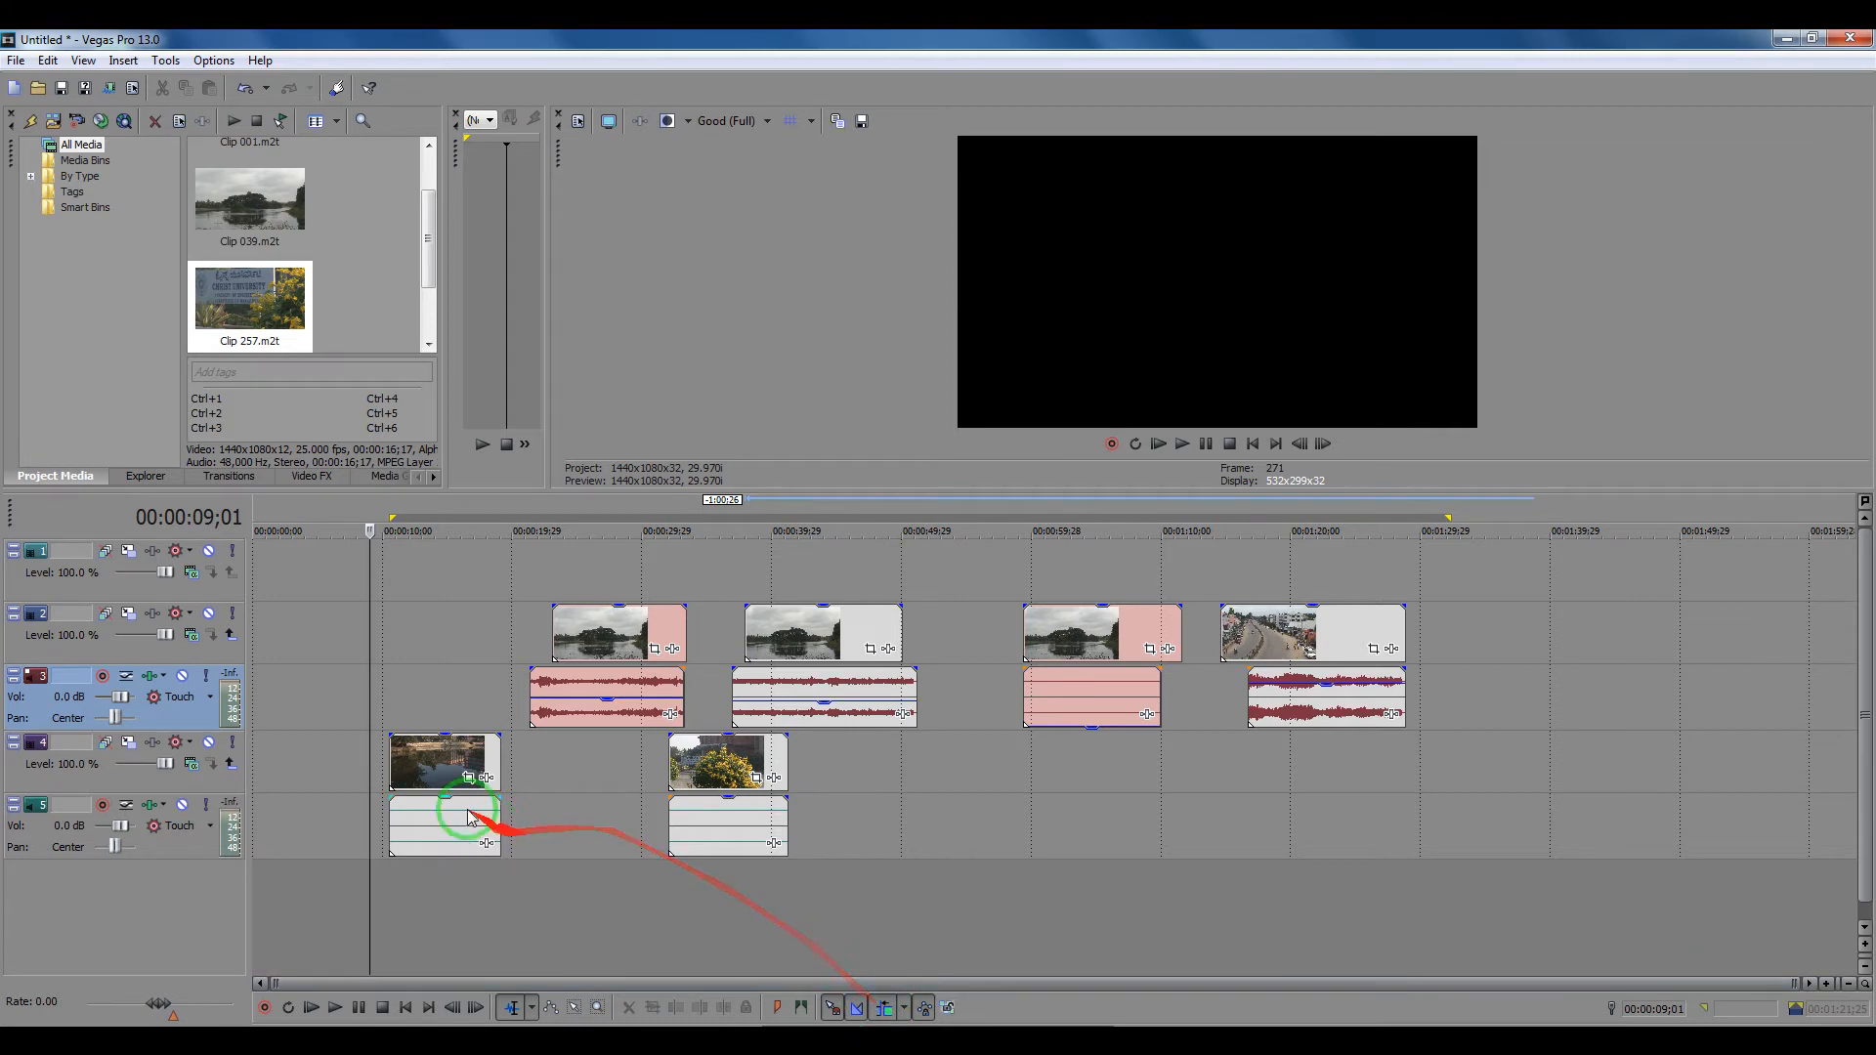
pyautogui.moveTo(413, 769); pyautogui.dragTo(304, 750)
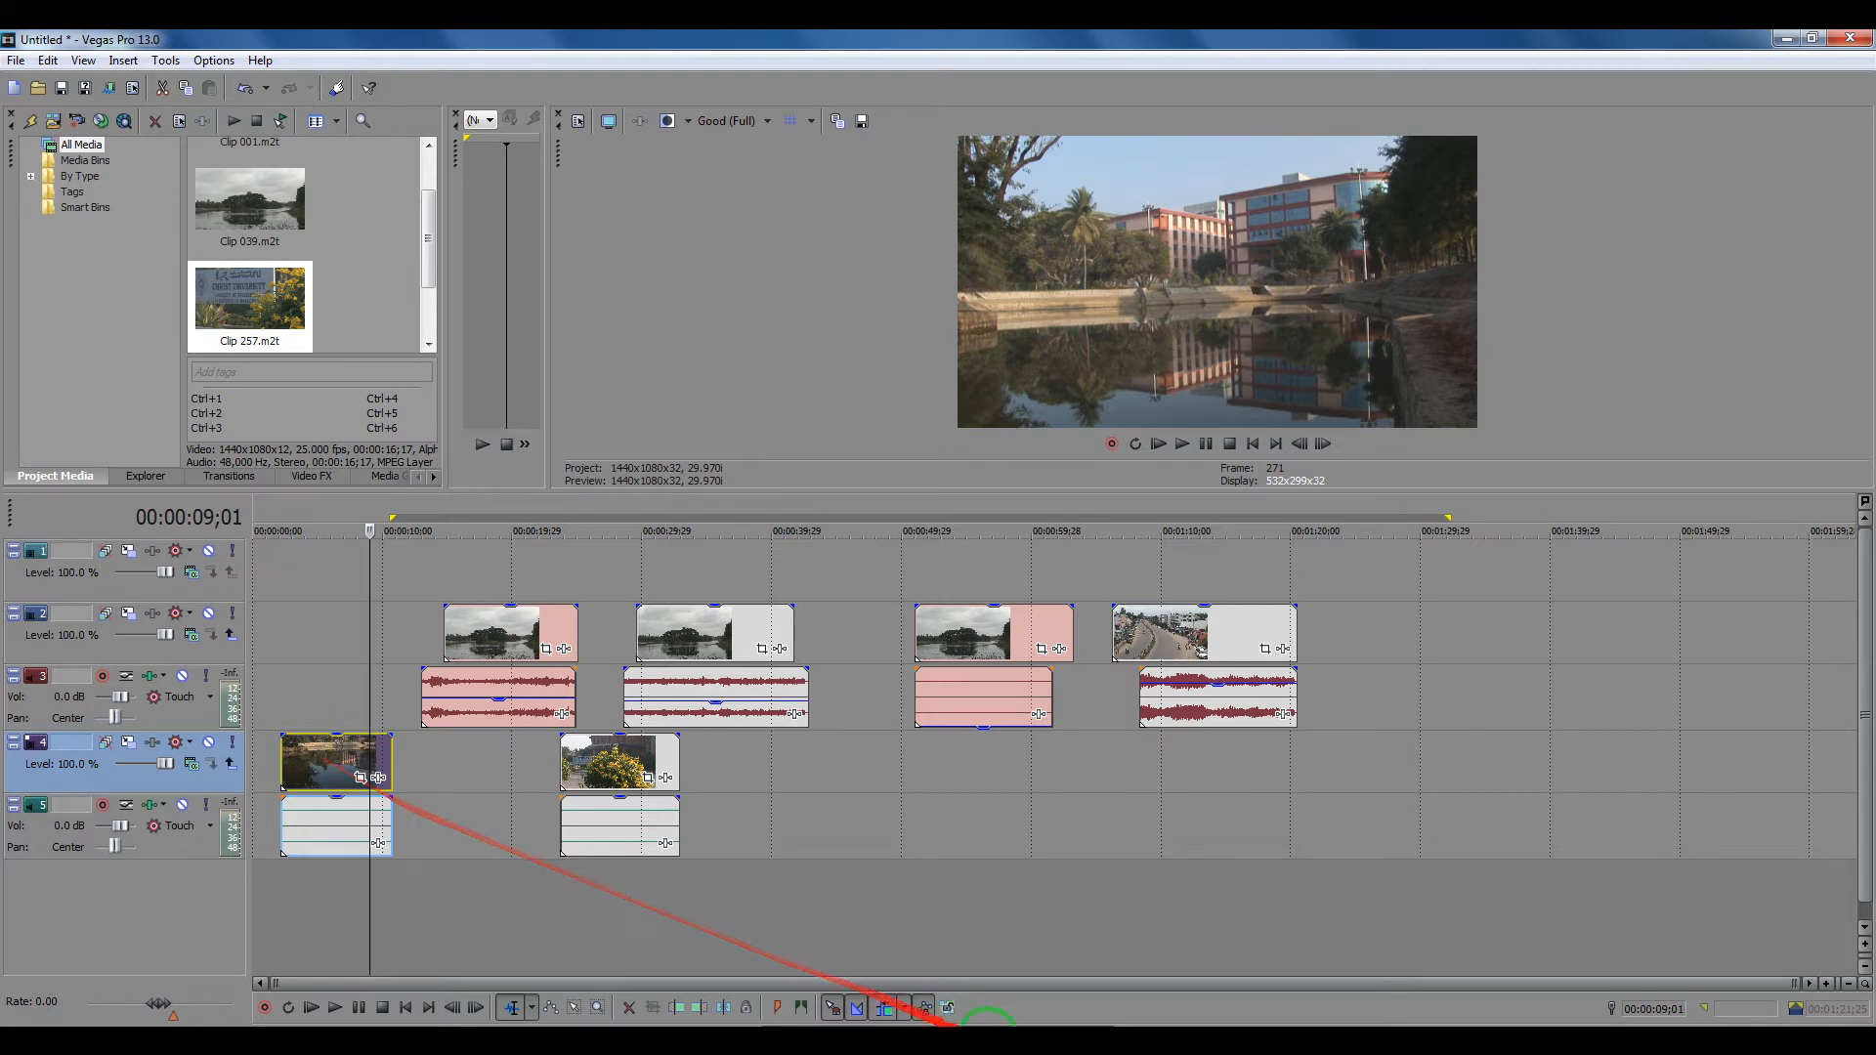
# Step: Turn off Auto Ripple and move the first clip on track 4 about 25 frames later
pyautogui.click(884, 1008)
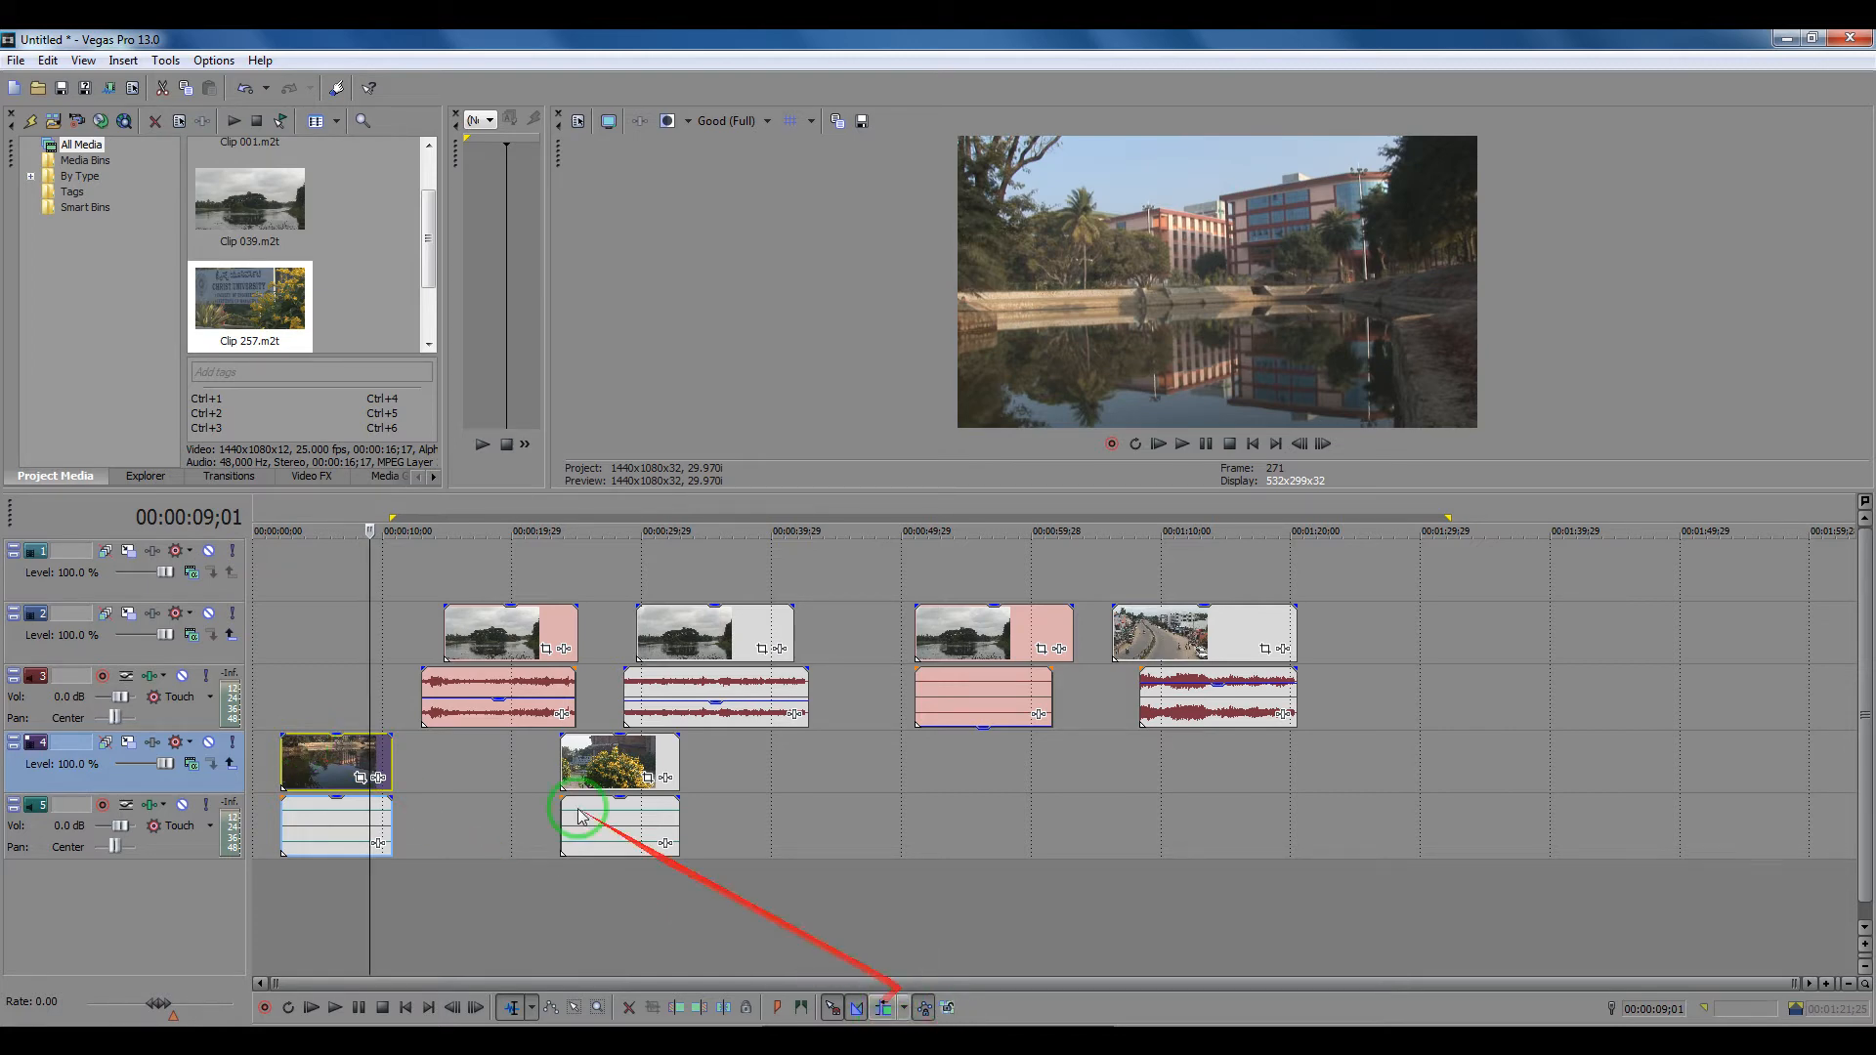
pyautogui.moveTo(301, 762); pyautogui.dragTo(322, 760)
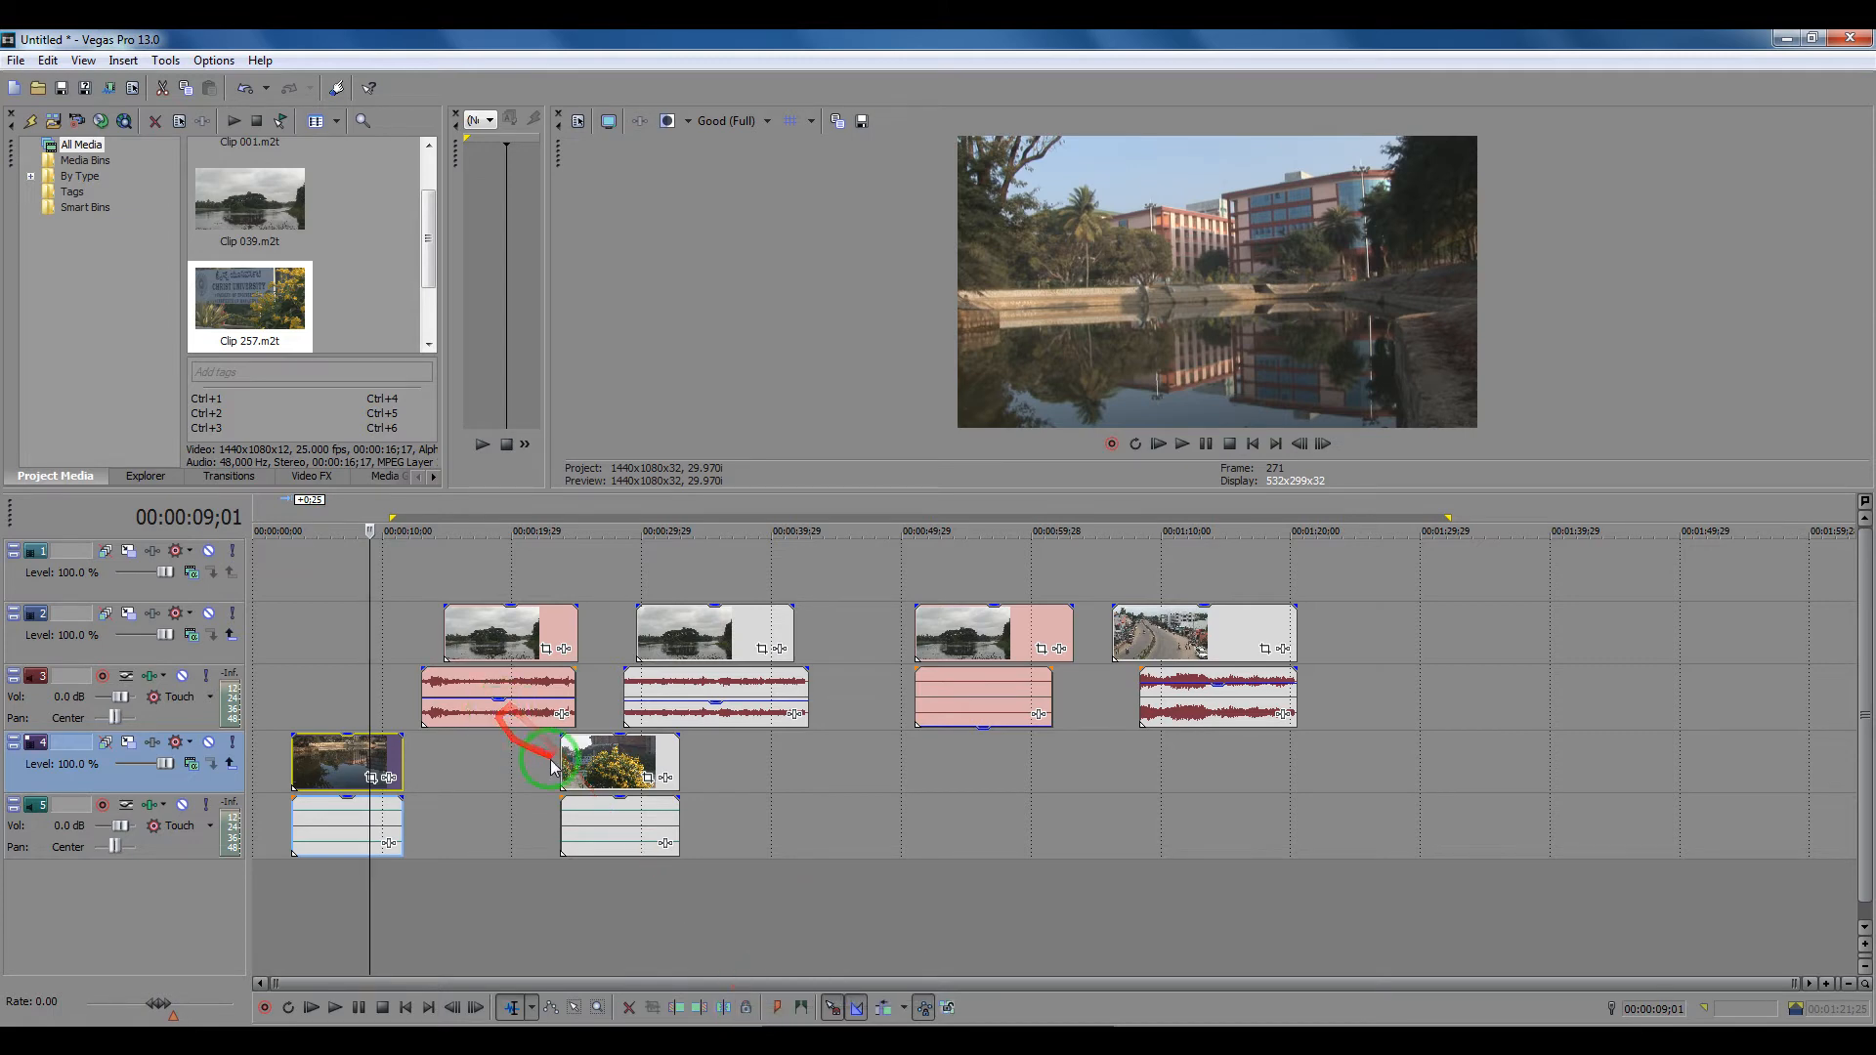
# Step: Select the second clip on track 4, the first three on track 2 and the first two on track 3, and move them about 1.5 seconds later
pyautogui.click(589, 760)
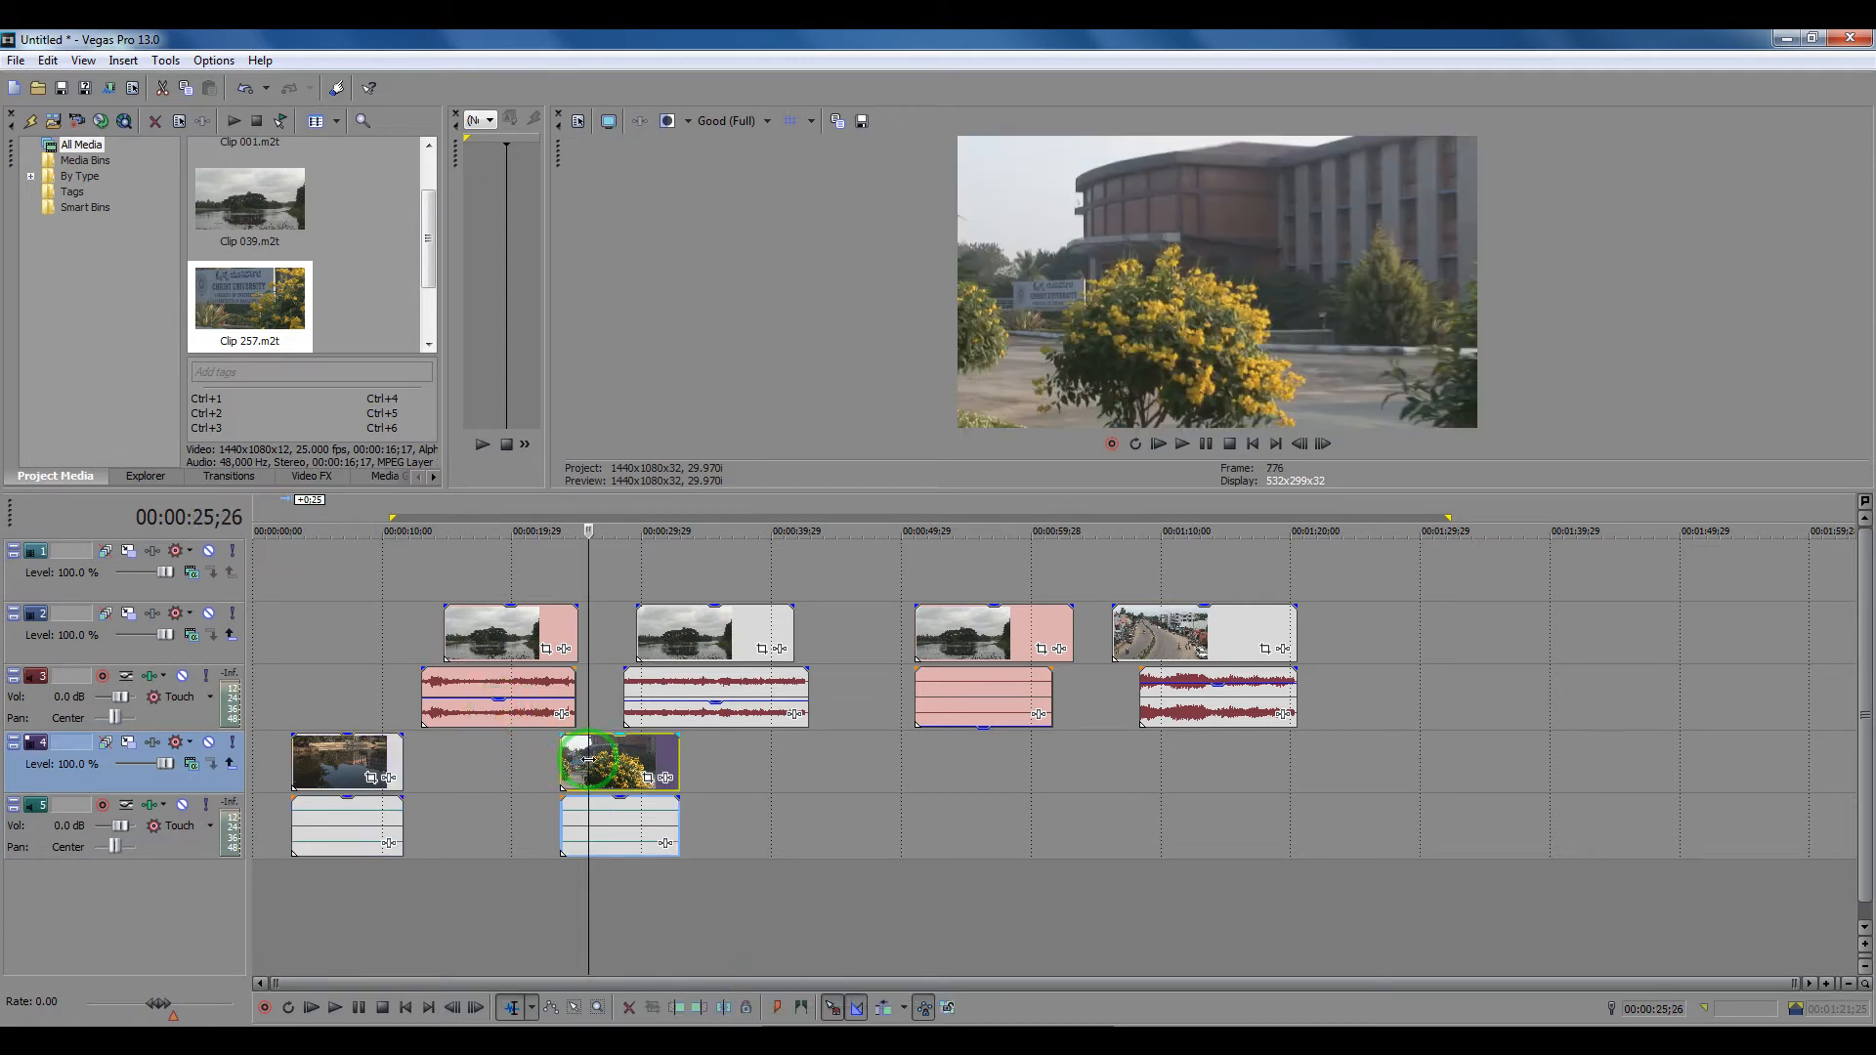
pyautogui.click(747, 1008)
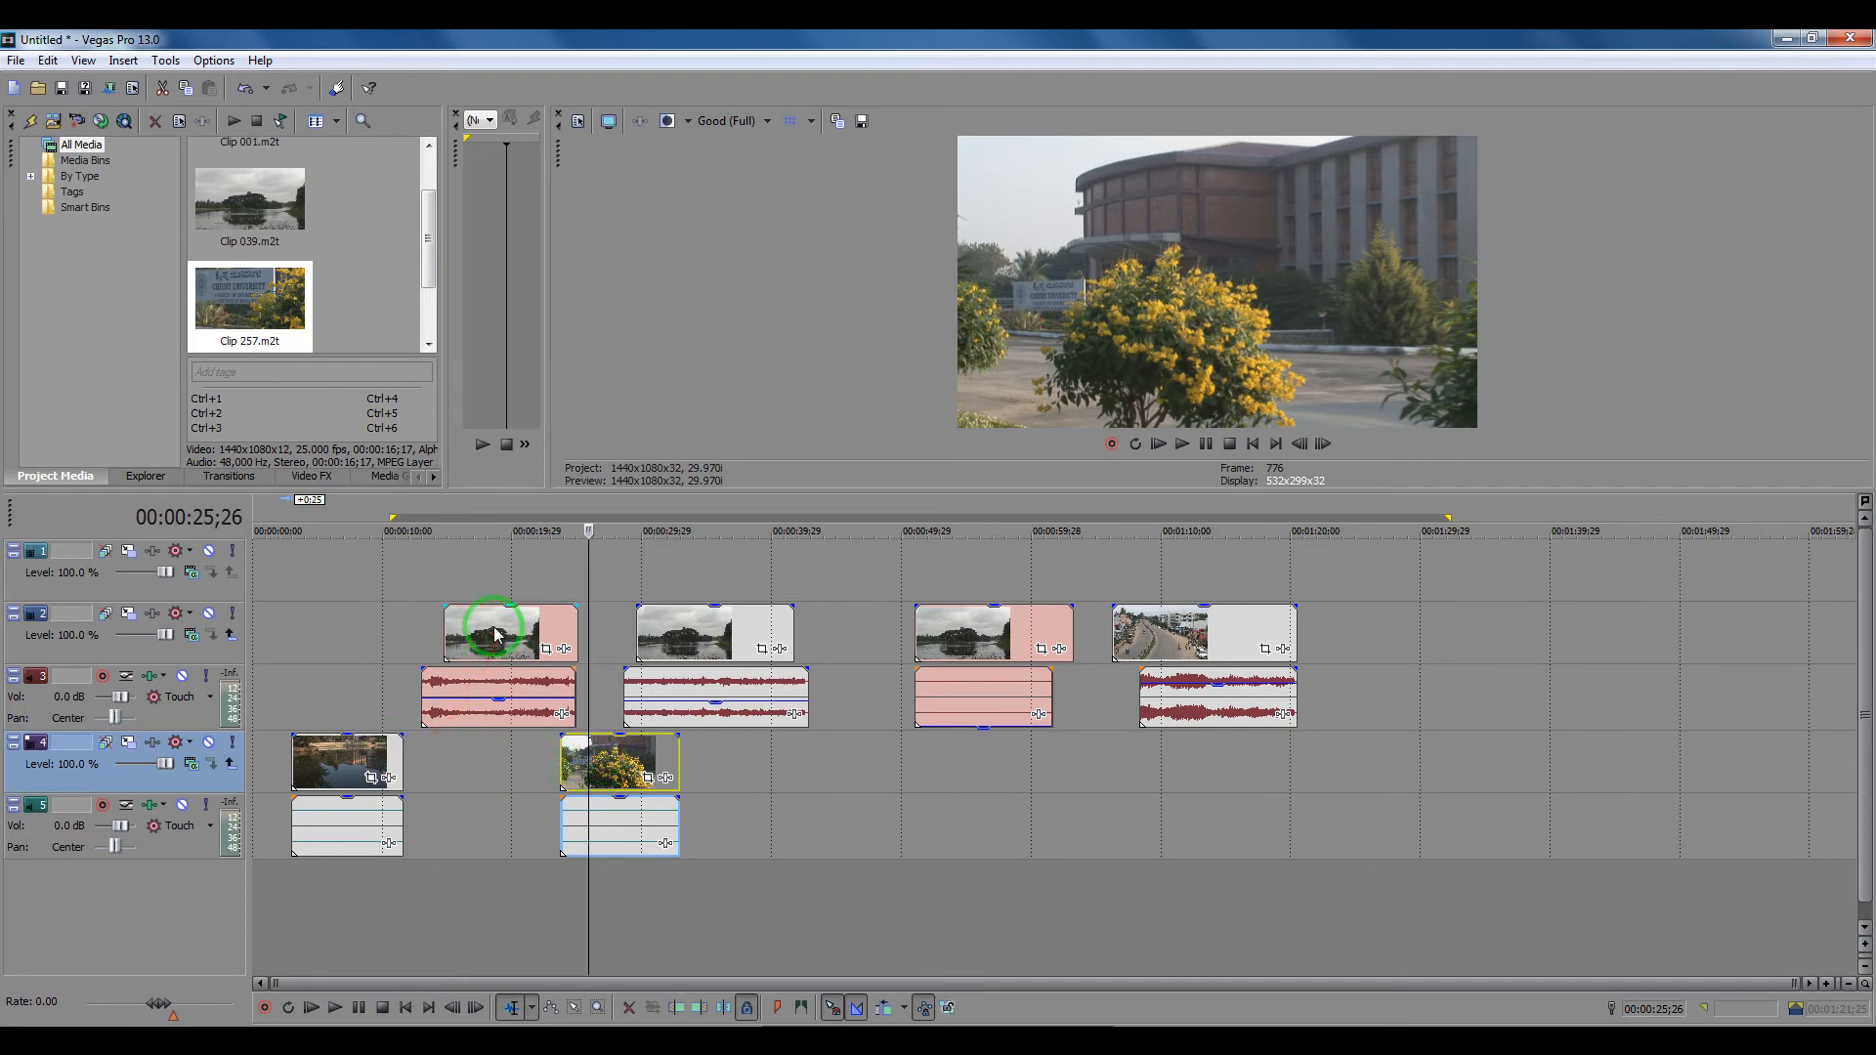
pyautogui.keyDown('ctrl'); pyautogui.click(493, 690); pyautogui.keyUp('ctrl')
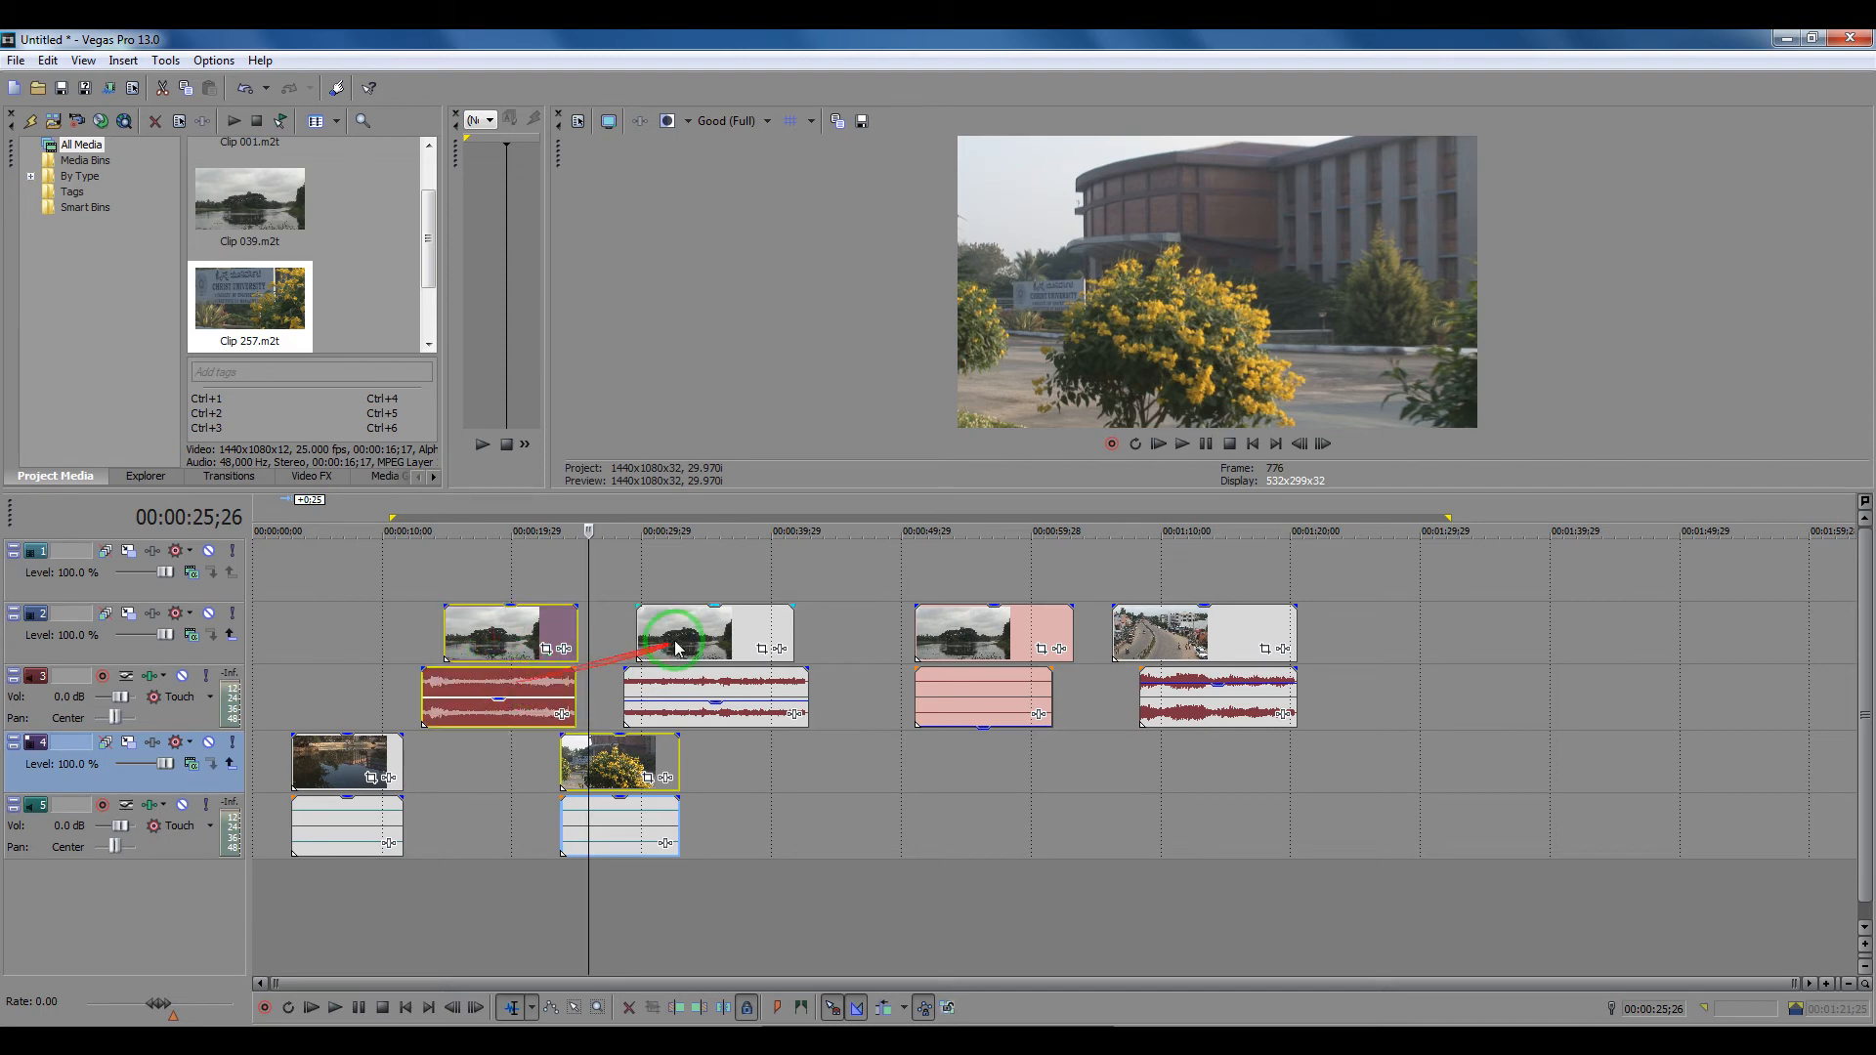
pyautogui.keyDown('ctrl'); pyautogui.click(691, 678); pyautogui.keyUp('ctrl')
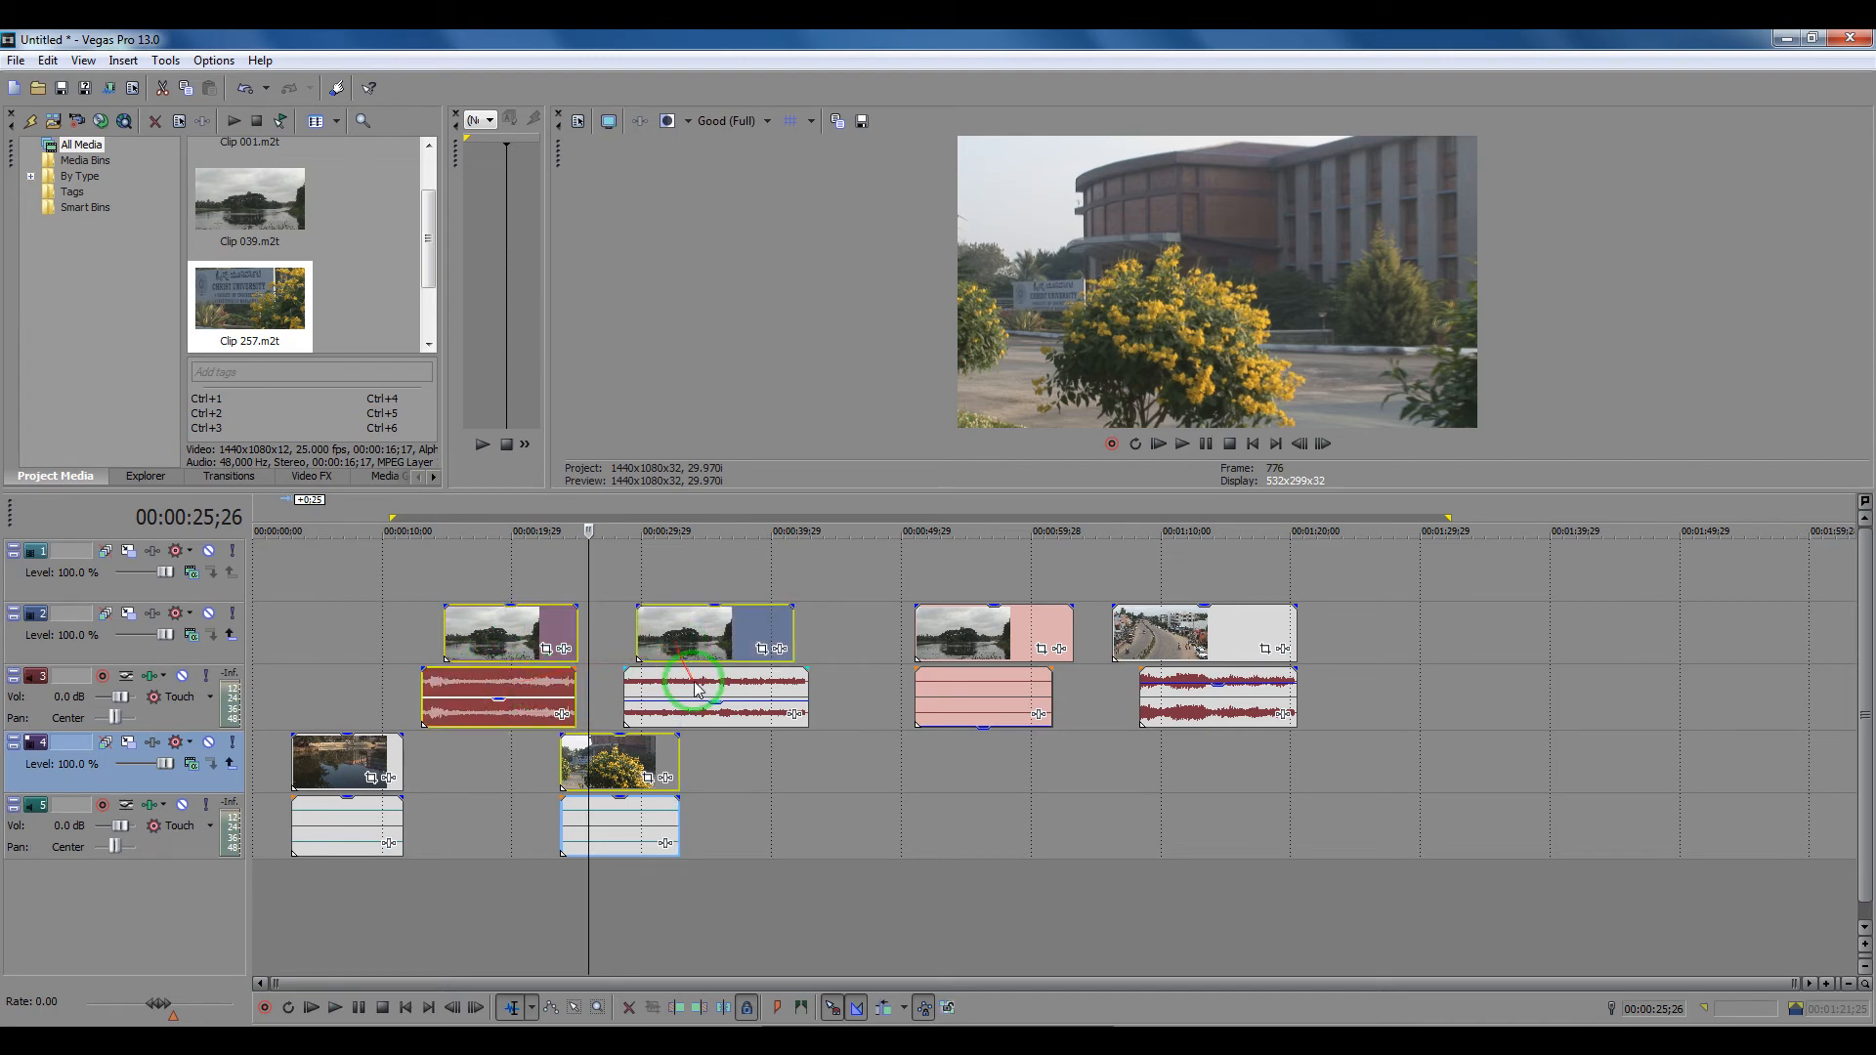
pyautogui.keyDown('ctrl'); pyautogui.click(964, 641); pyautogui.keyUp('ctrl')
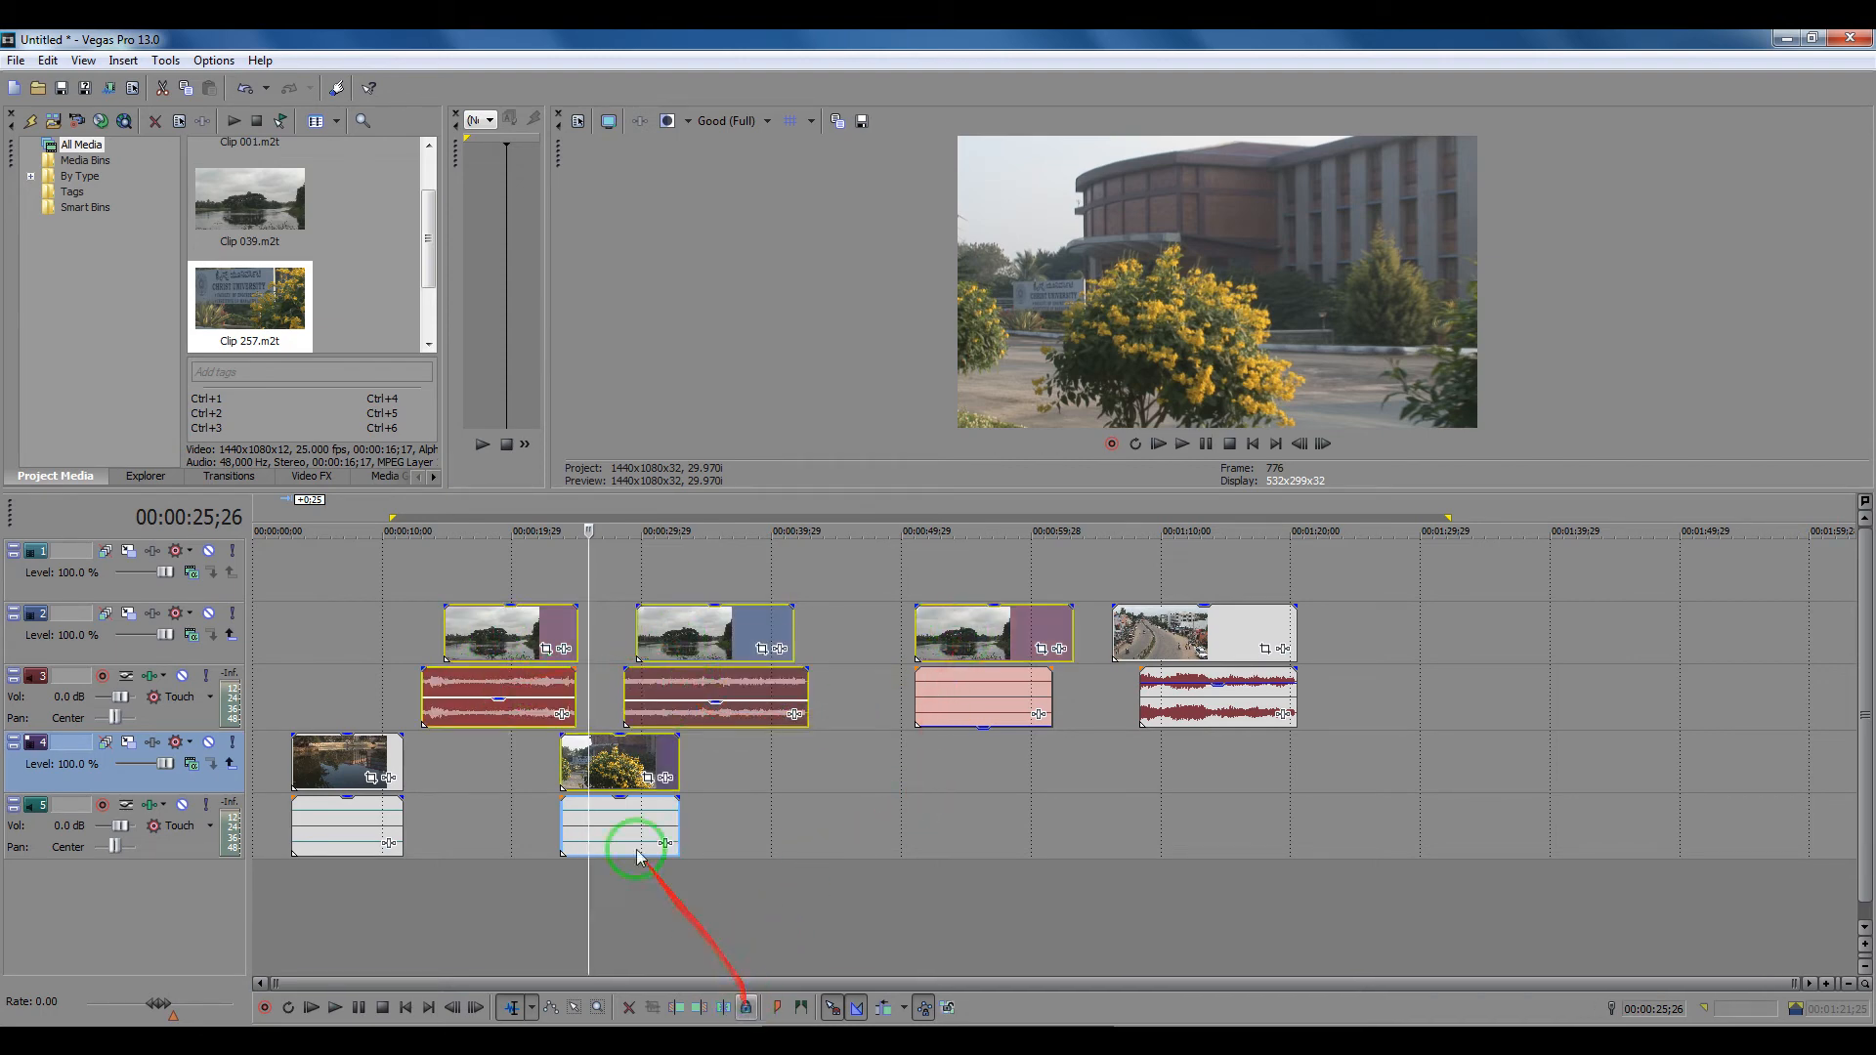
pyautogui.moveTo(497, 647); pyautogui.dragTo(518, 647)
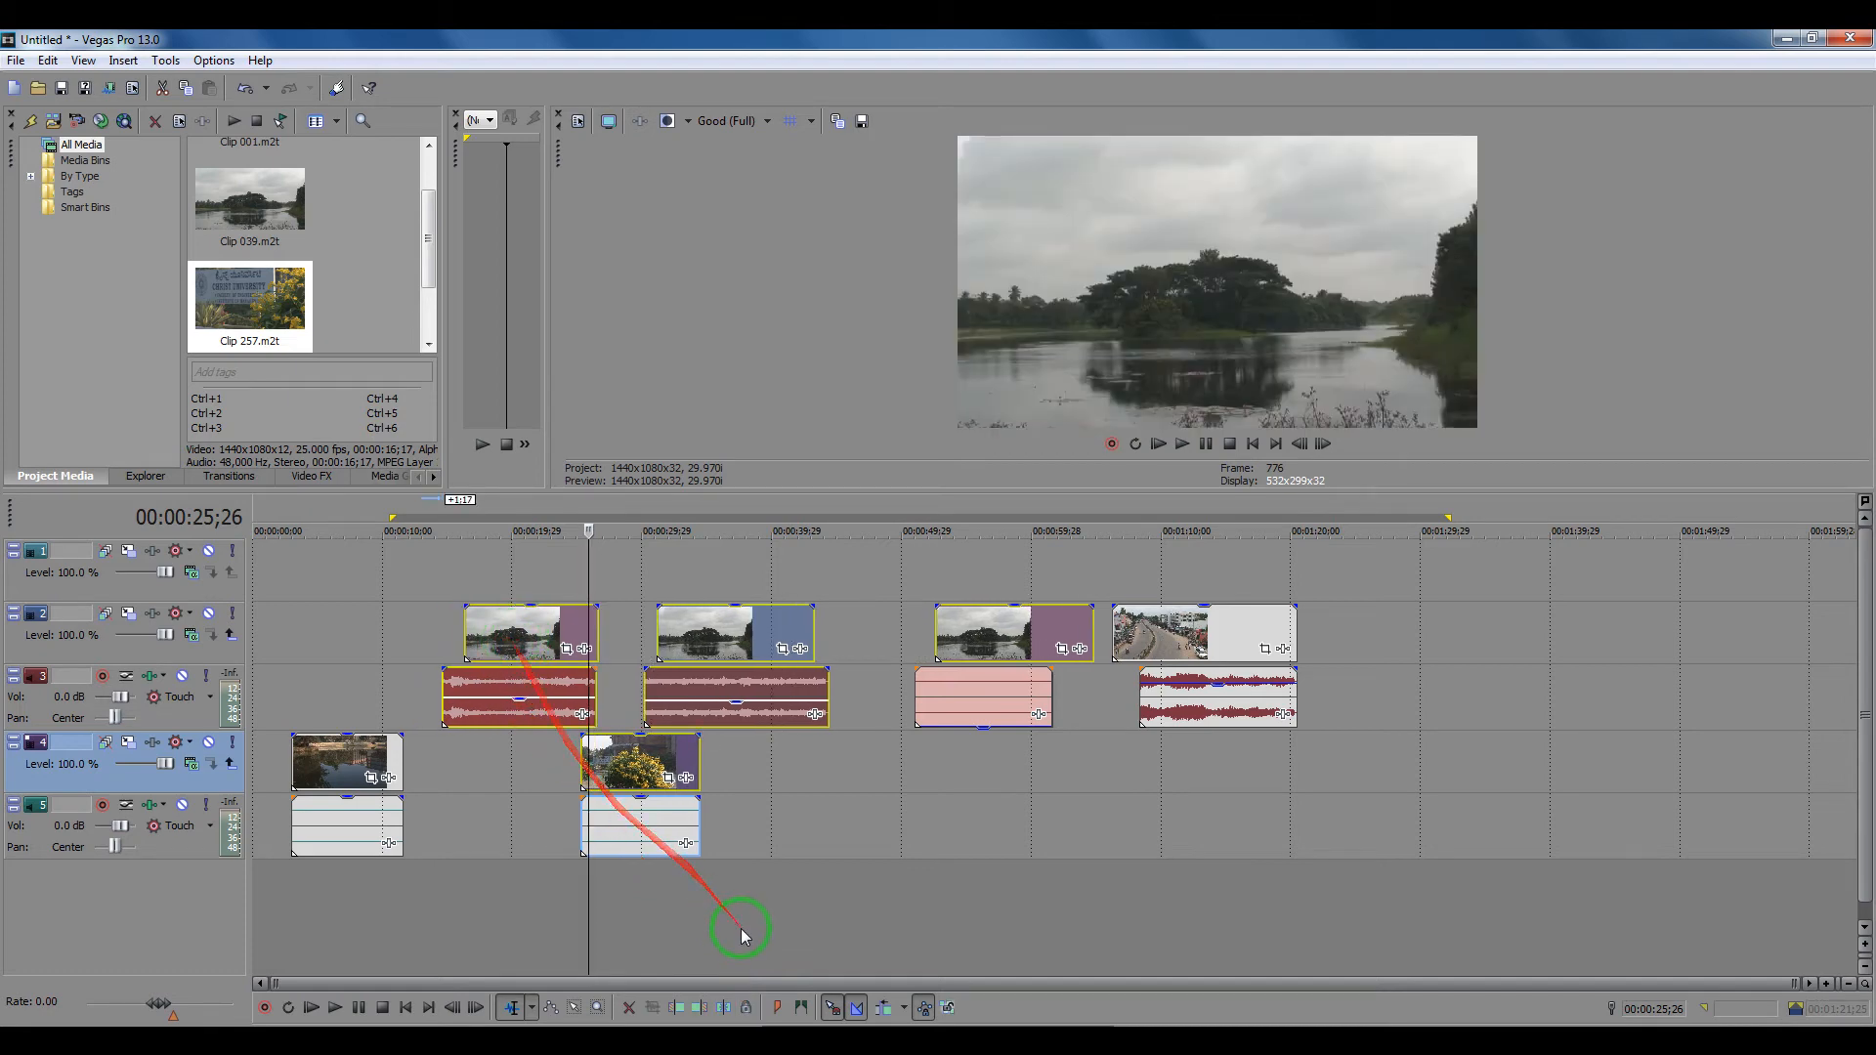
# Step: Lock the selected clips on tracks 2 to 4 and try to move the first clip on track 2
pyautogui.click(748, 1009)
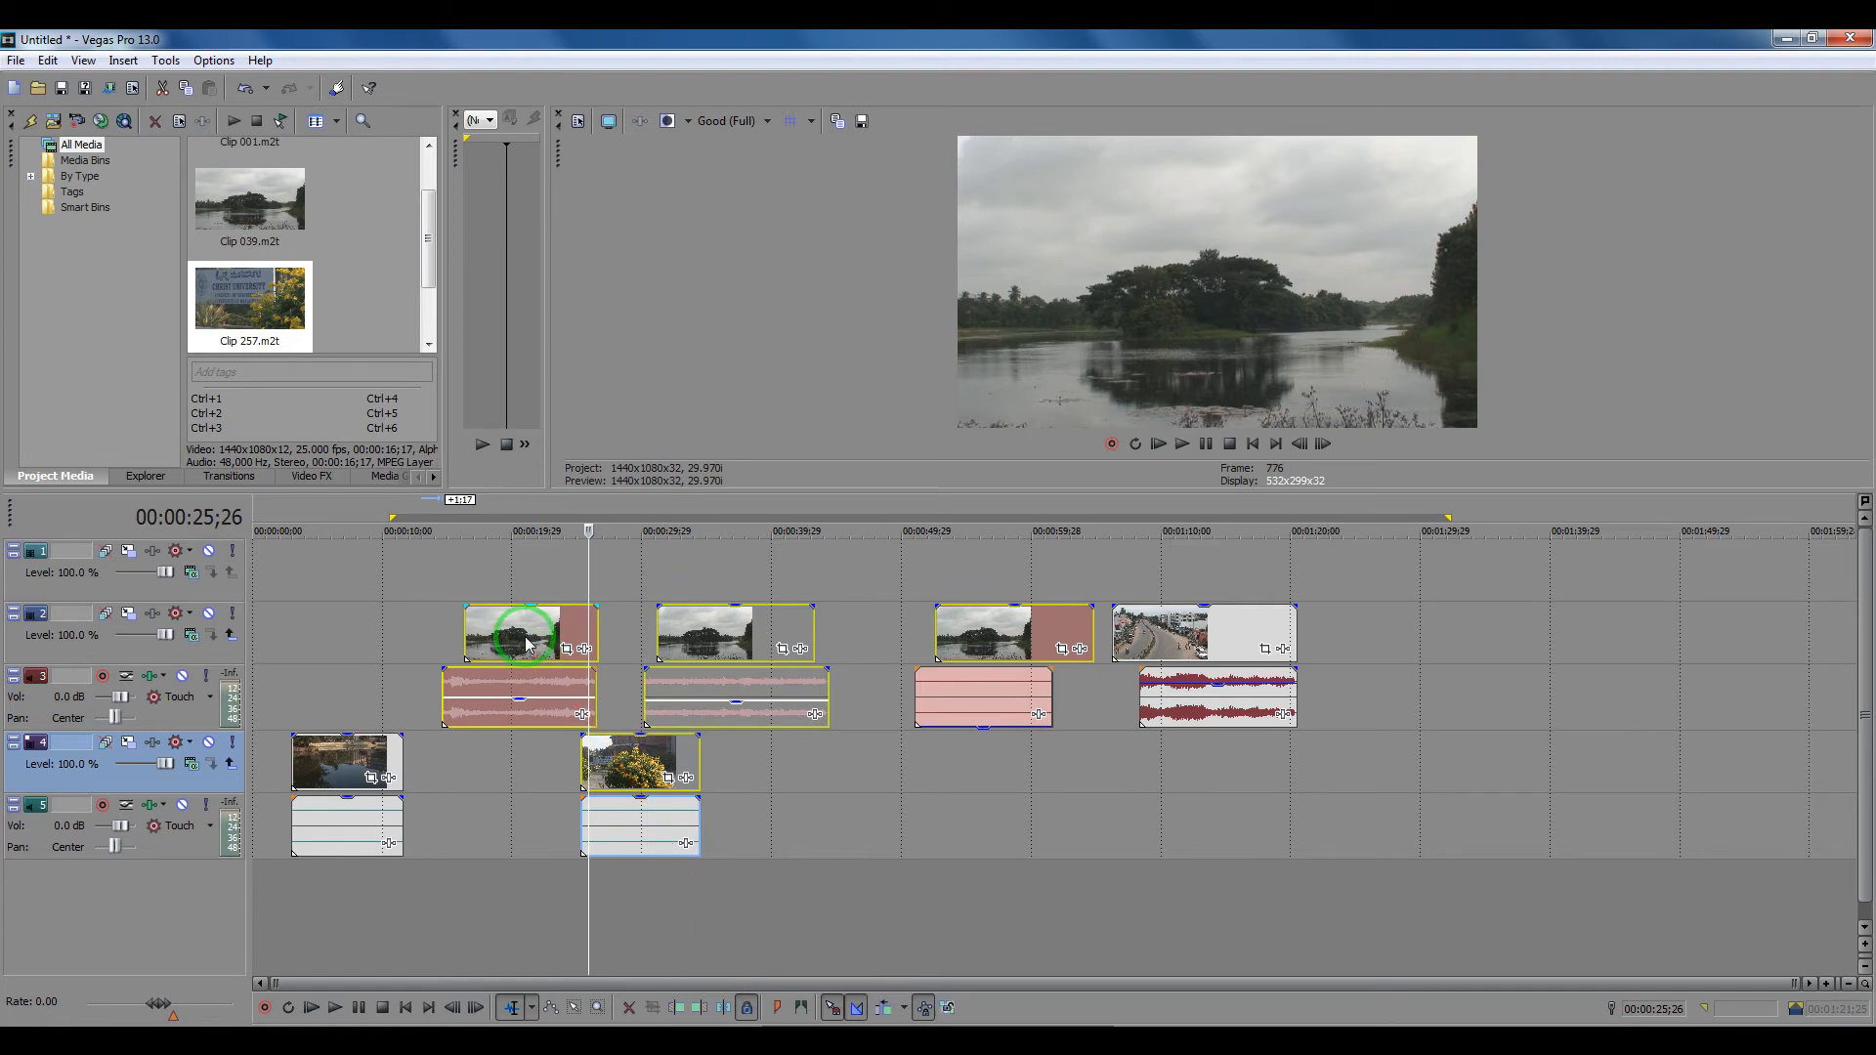
pyautogui.moveTo(493, 635); pyautogui.dragTo(505, 637)
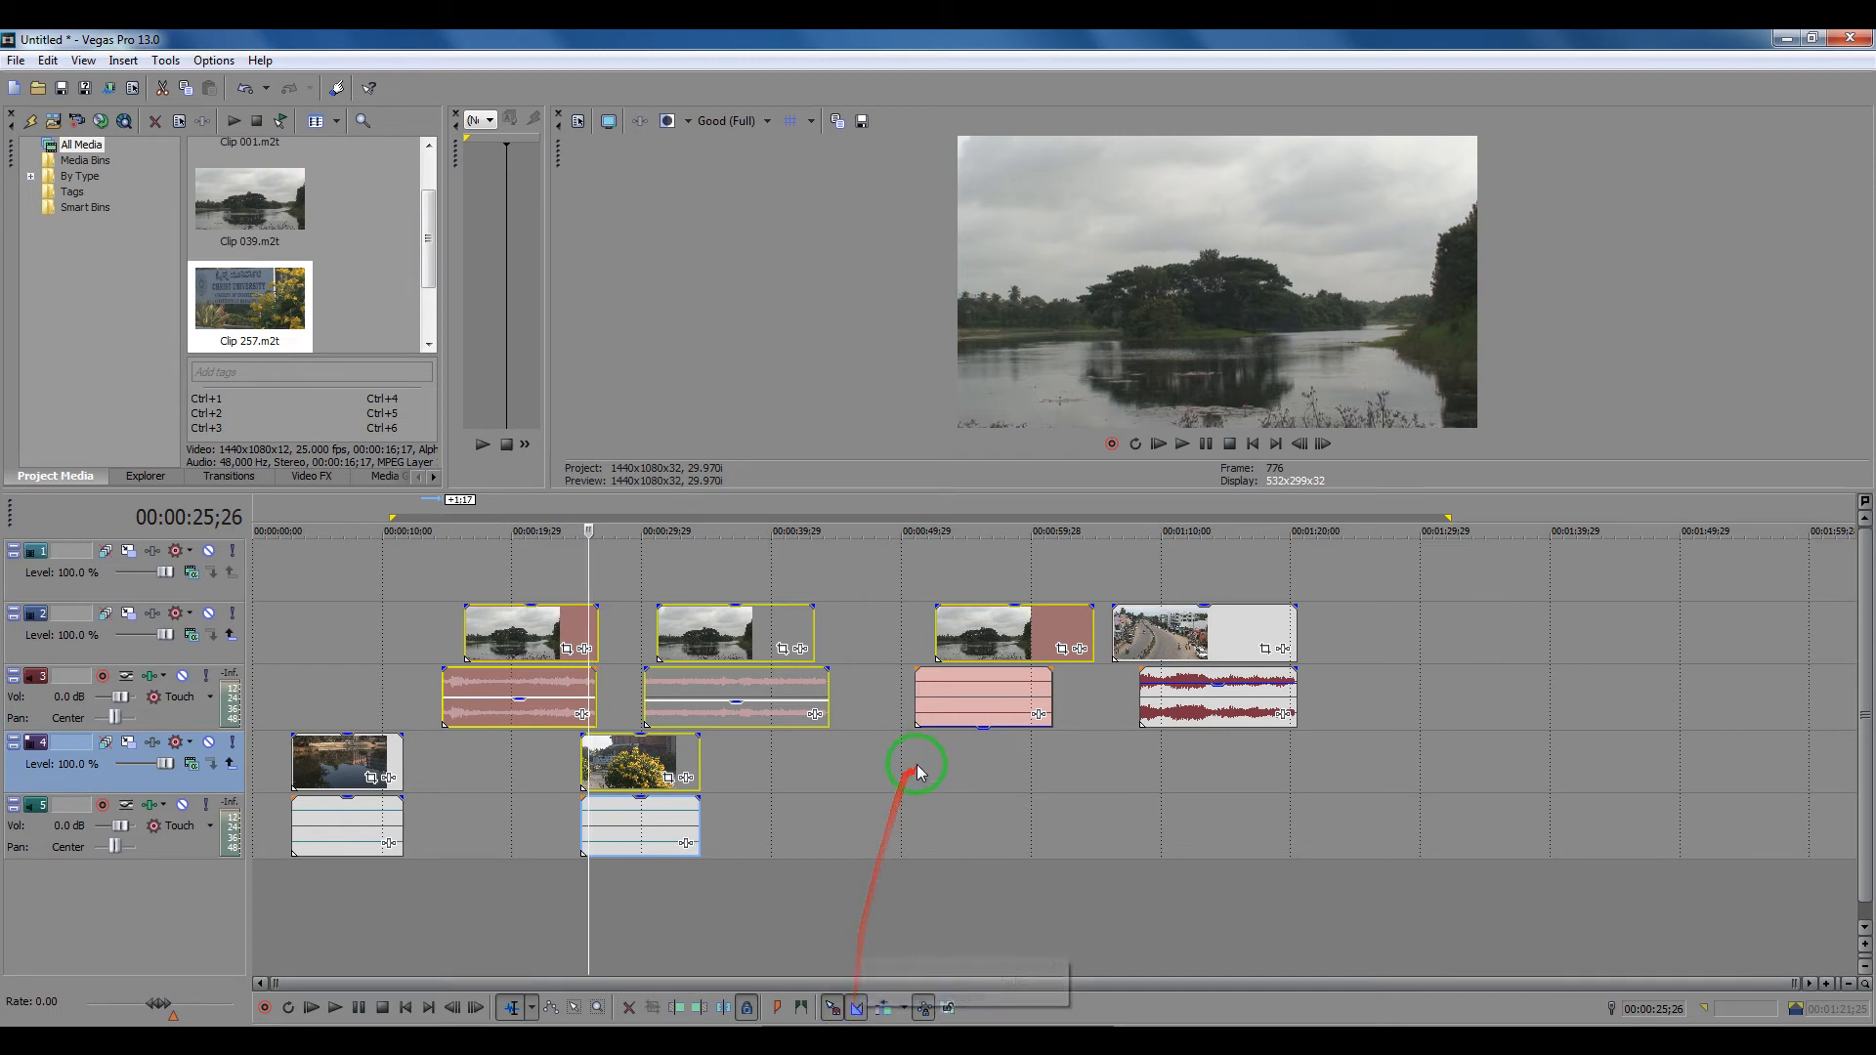
# Step: Unlock the third clip on track 2 and move it about 4 seconds later, overlapping the fourth clip to create an automatic crossfade
pyautogui.click(1015, 625)
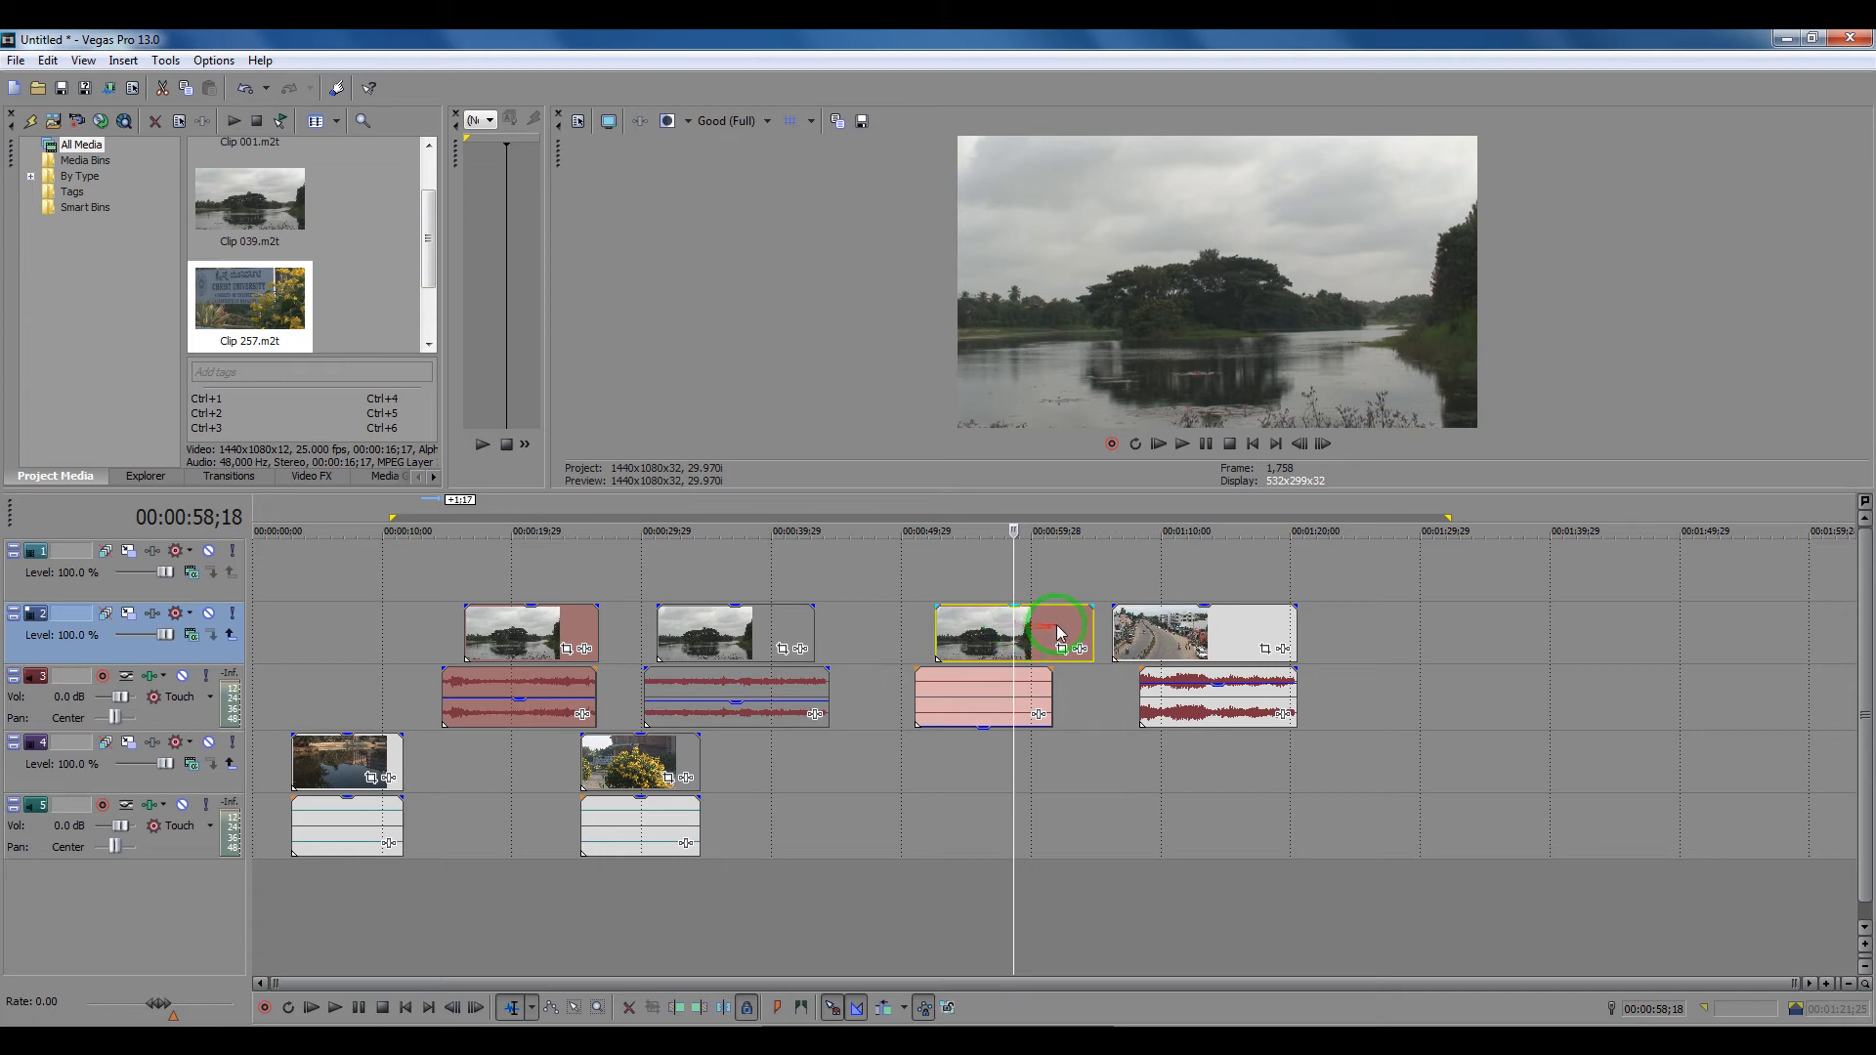
pyautogui.click(1053, 626)
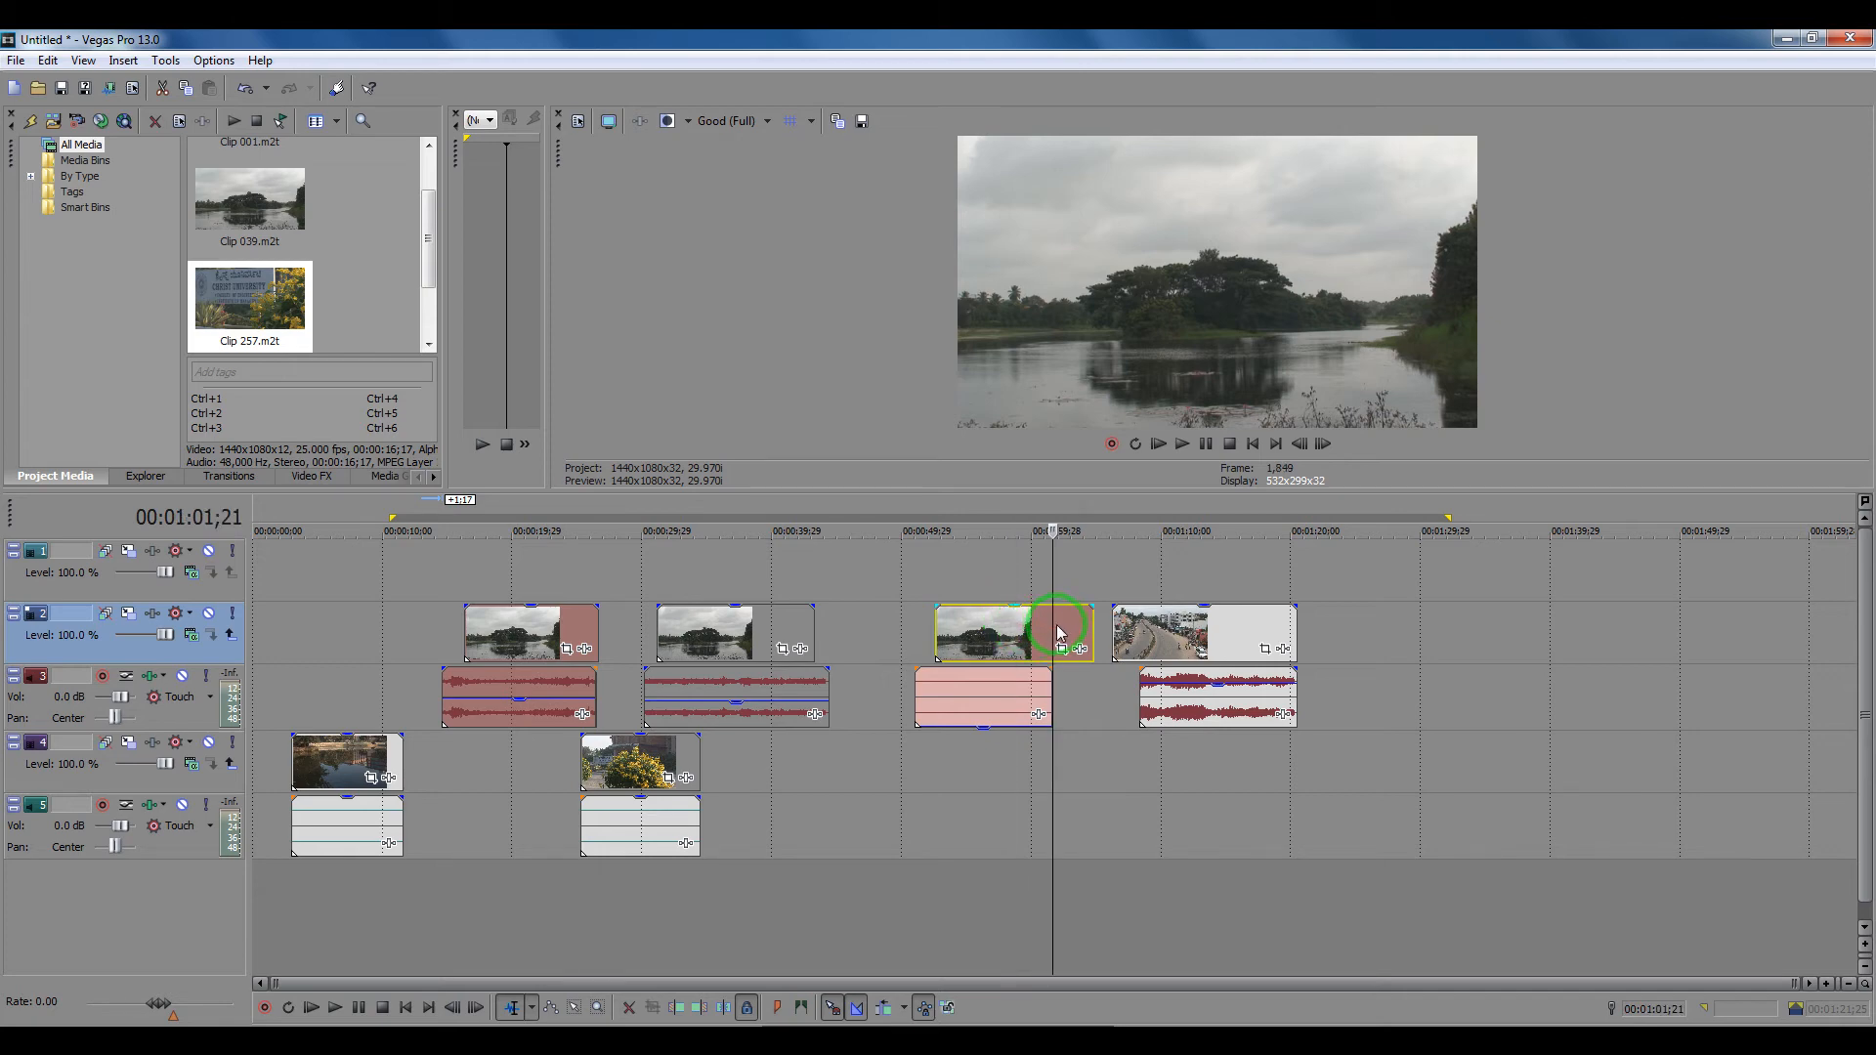
pyautogui.click(857, 1007)
pyautogui.click(746, 1008)
pyautogui.moveTo(1008, 630); pyautogui.dragTo(1063, 633)
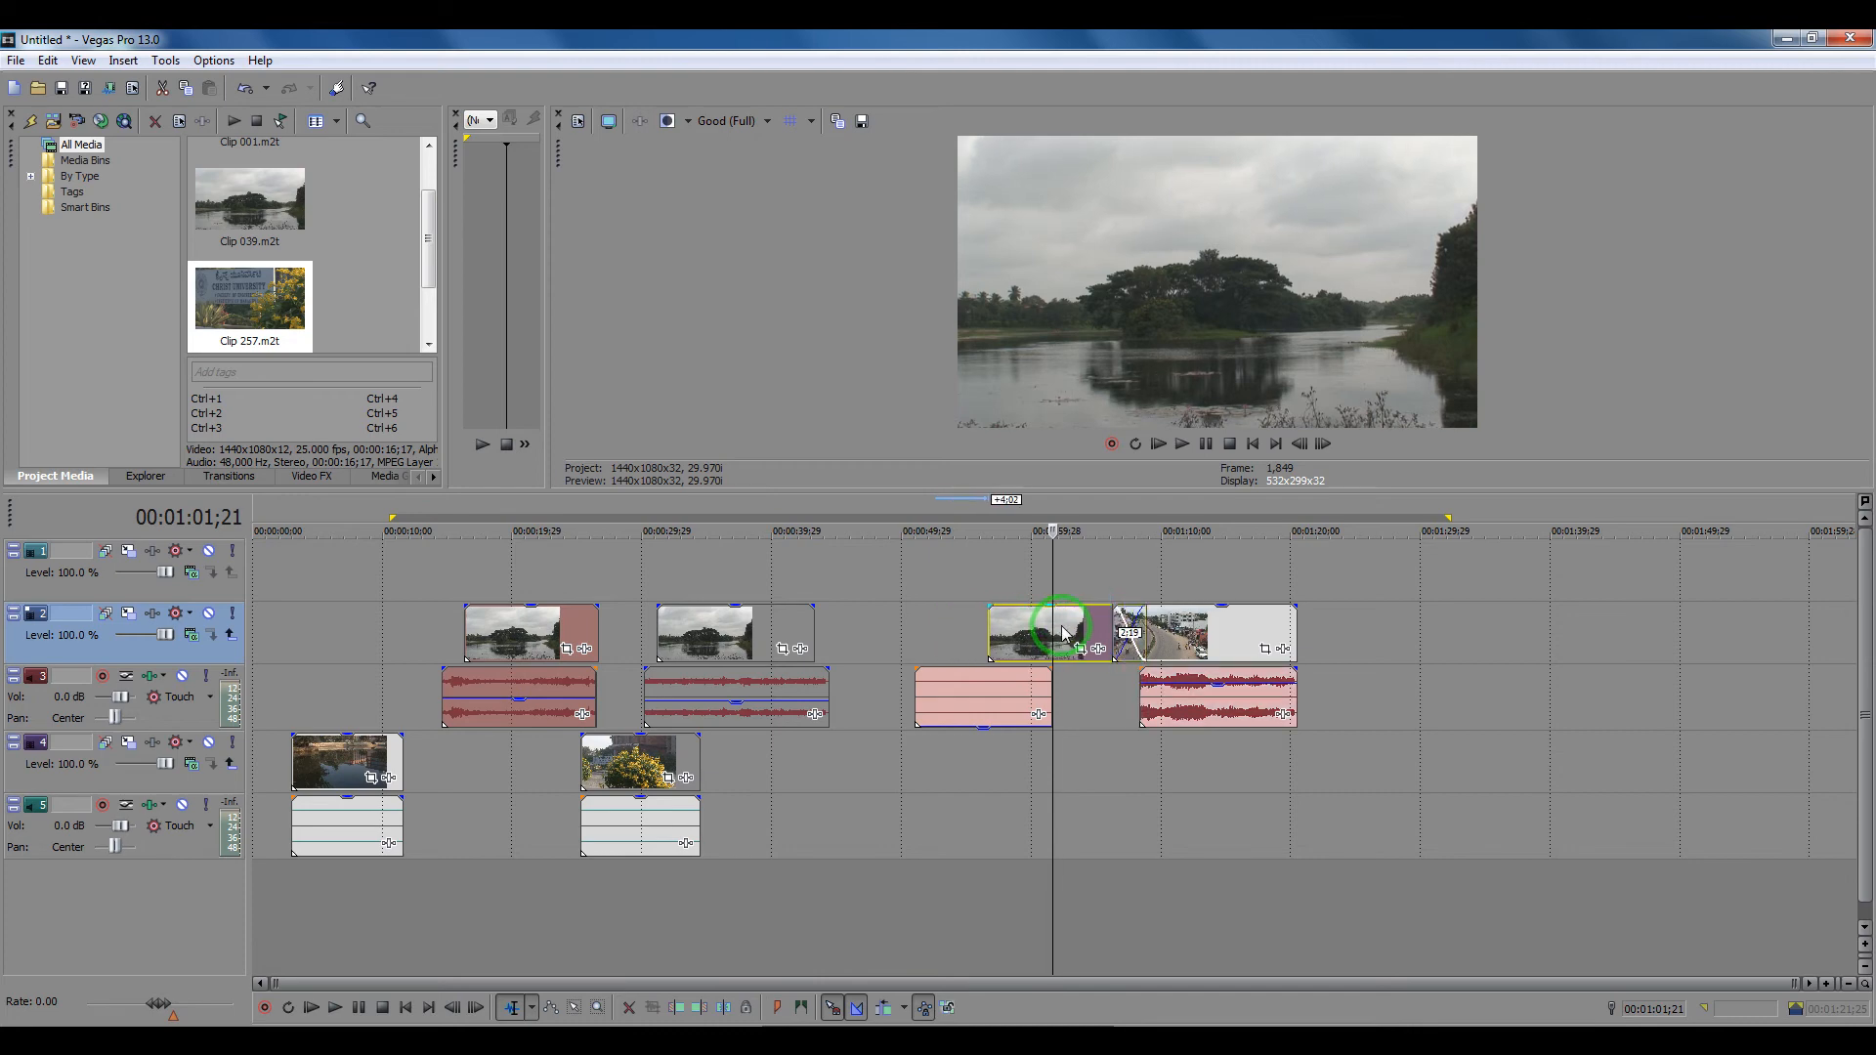
# Step: Play back the crossfade between the third and fourth clips on track 2
pyautogui.click(1120, 557)
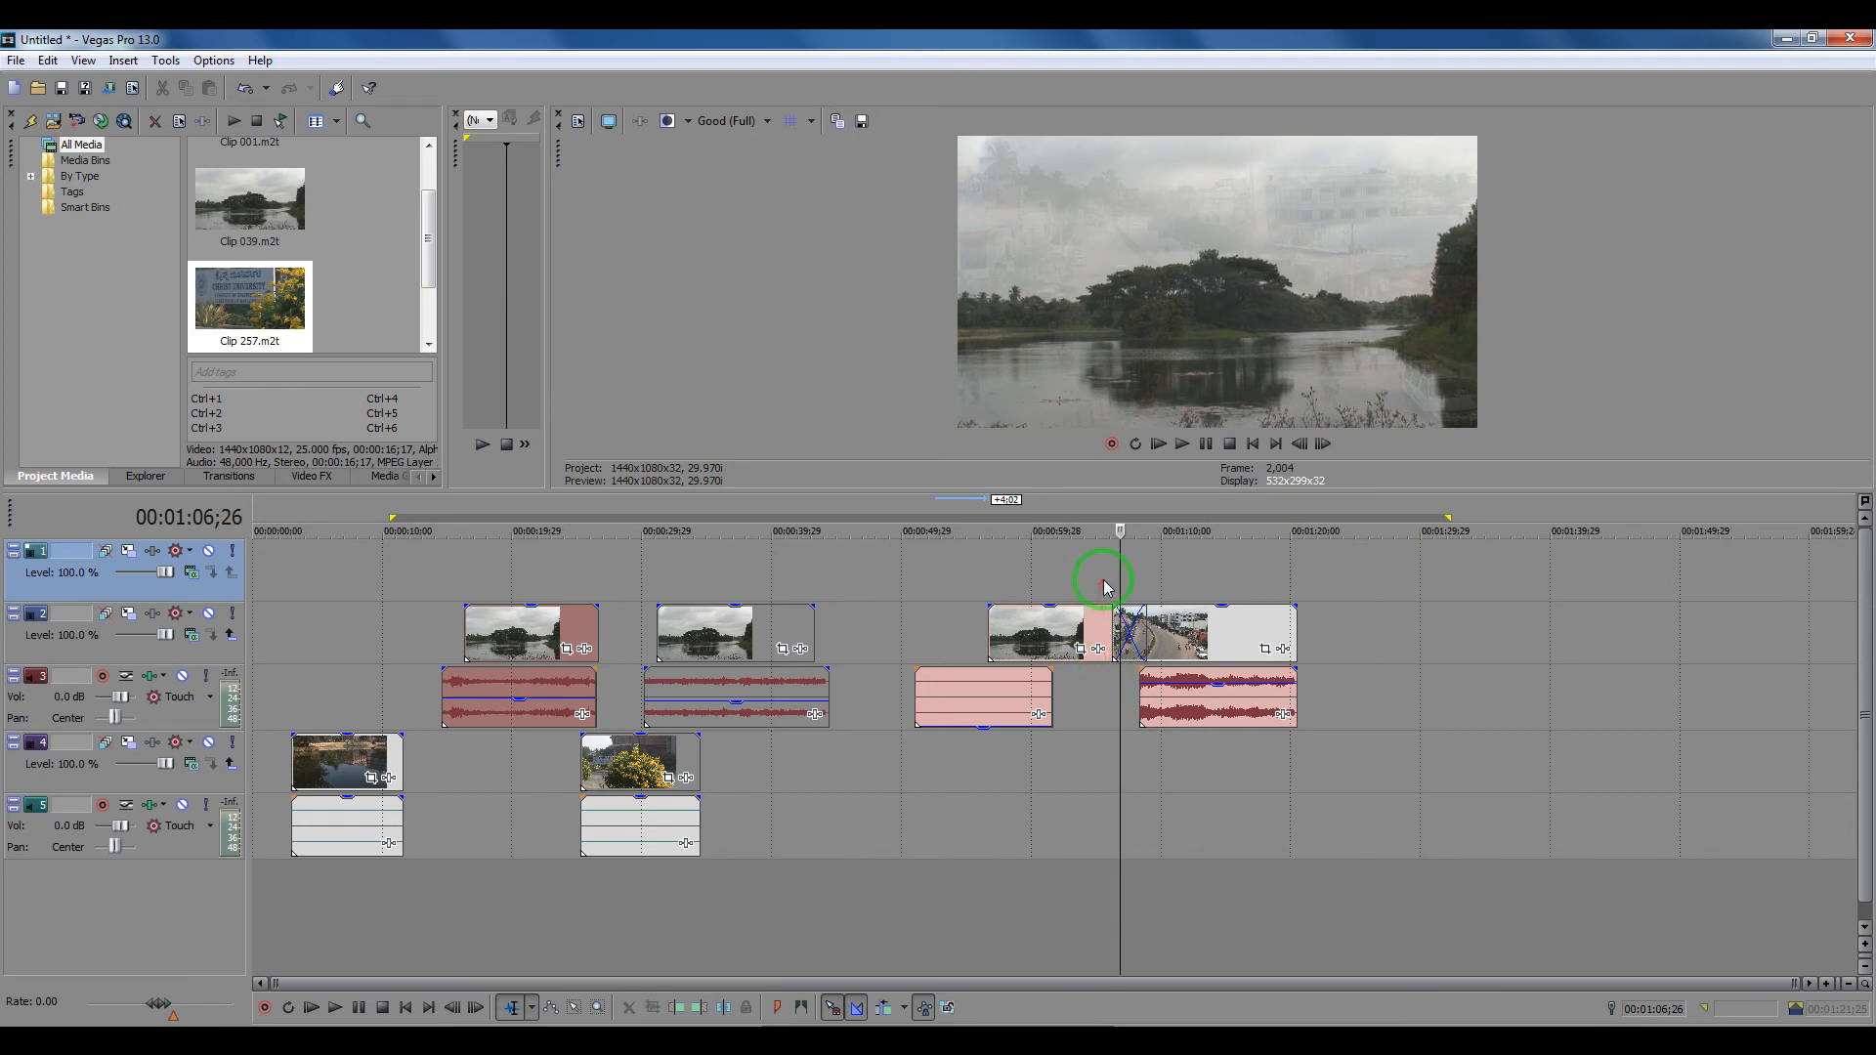
pyautogui.click(1104, 583)
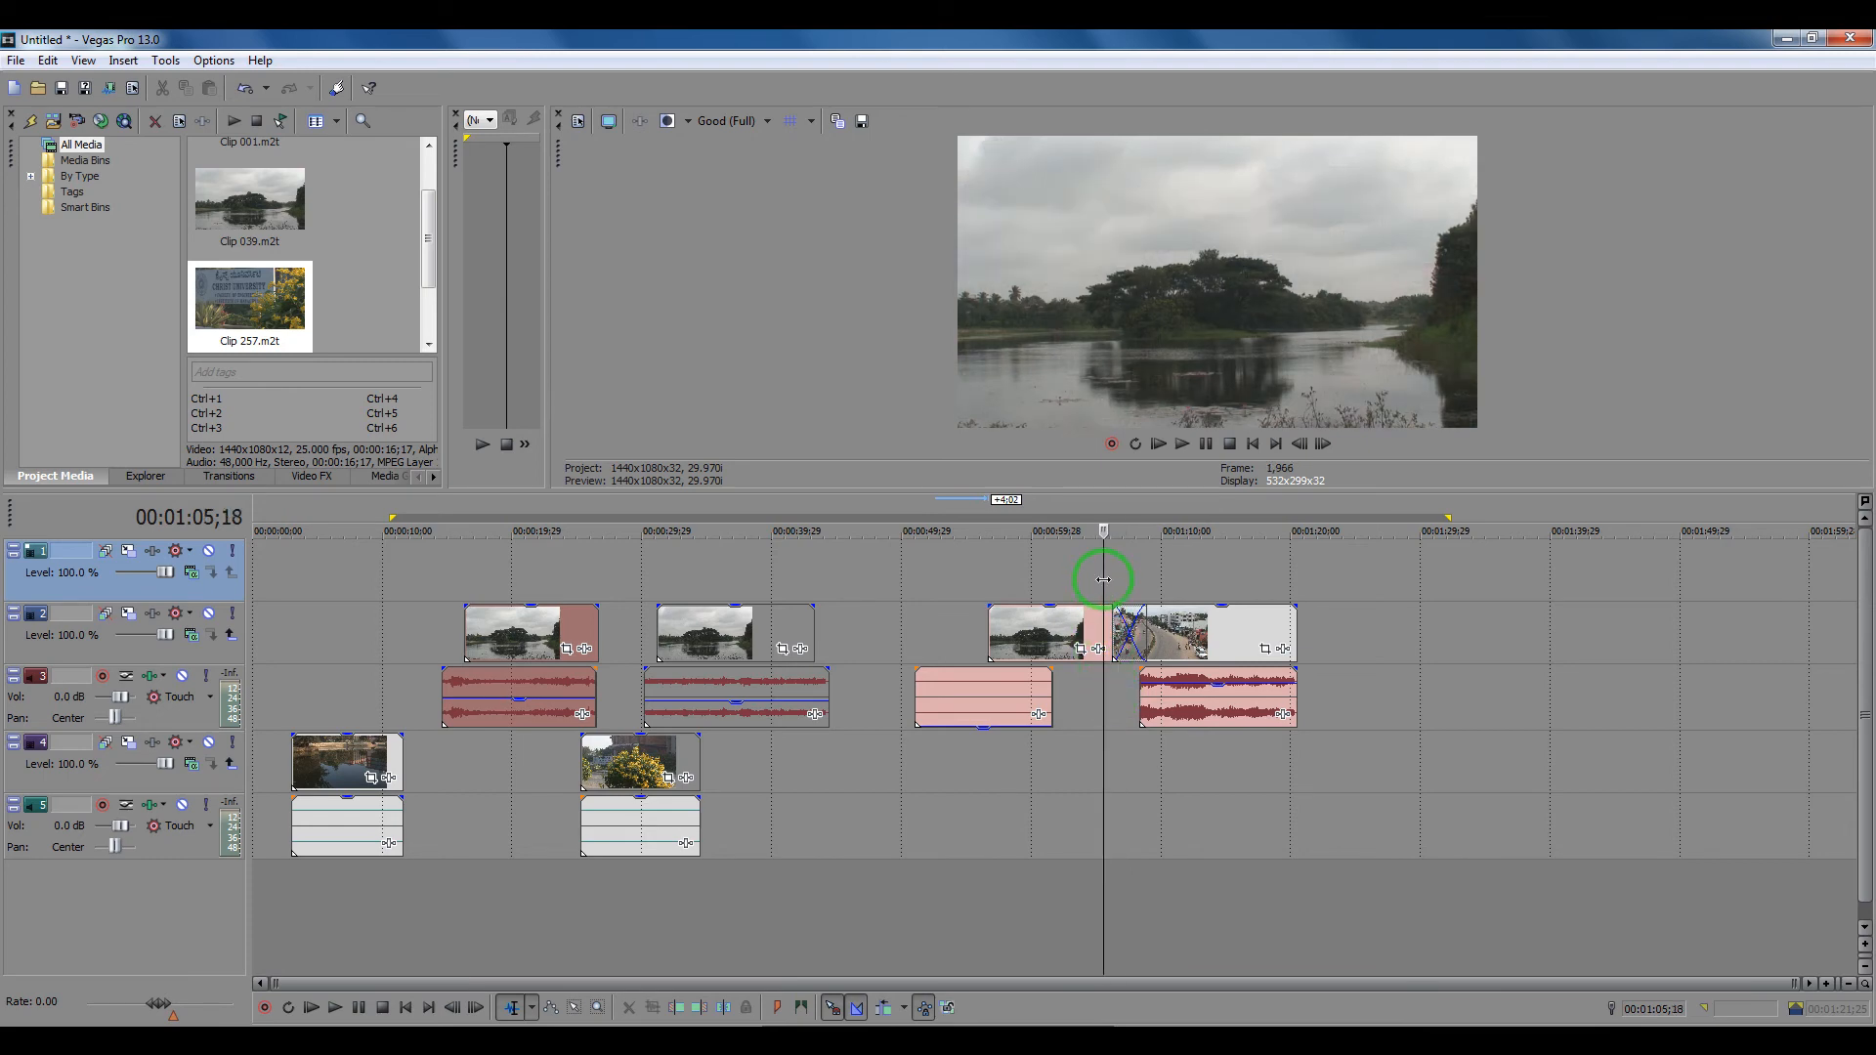
pyautogui.press('space')
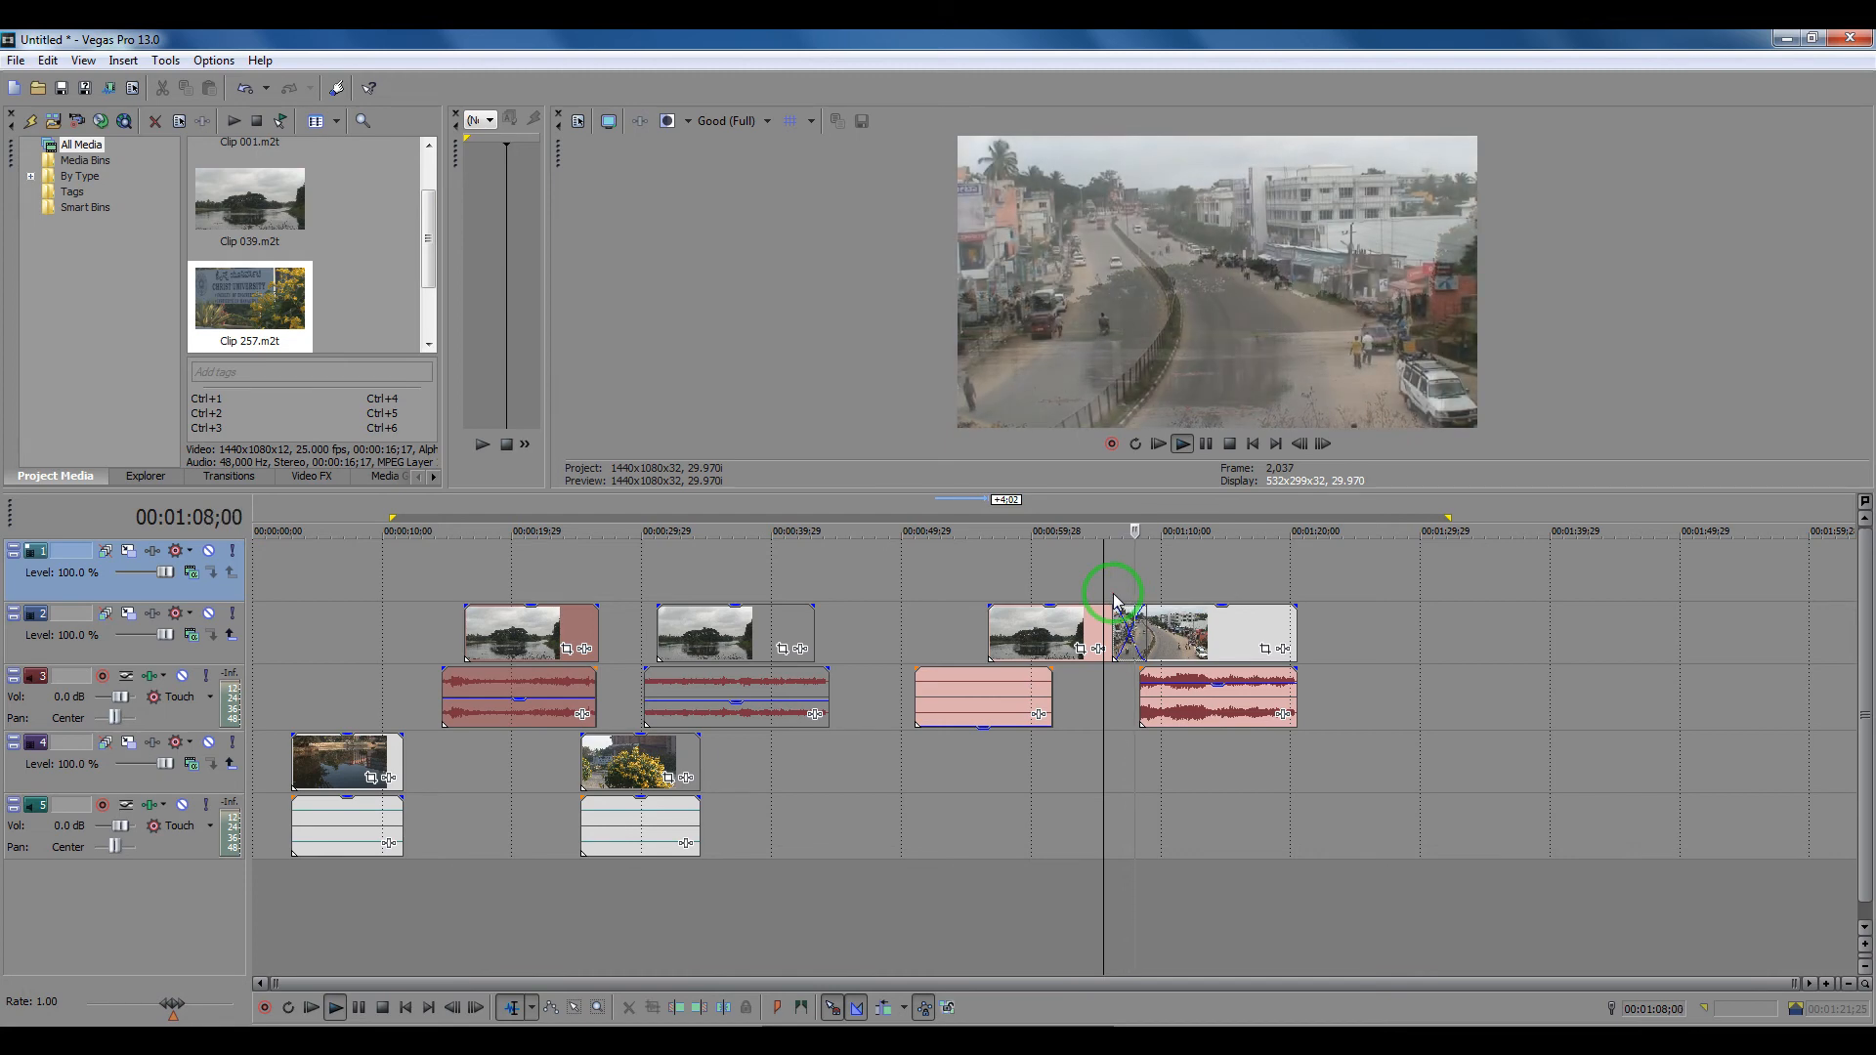
pyautogui.press('space')
# Step: Lower the gain of the last audio clip on track 3 to silence and replay the crossfade above it
pyautogui.moveTo(1192, 672); pyautogui.dragTo(1200, 733)
pyautogui.click(1096, 583)
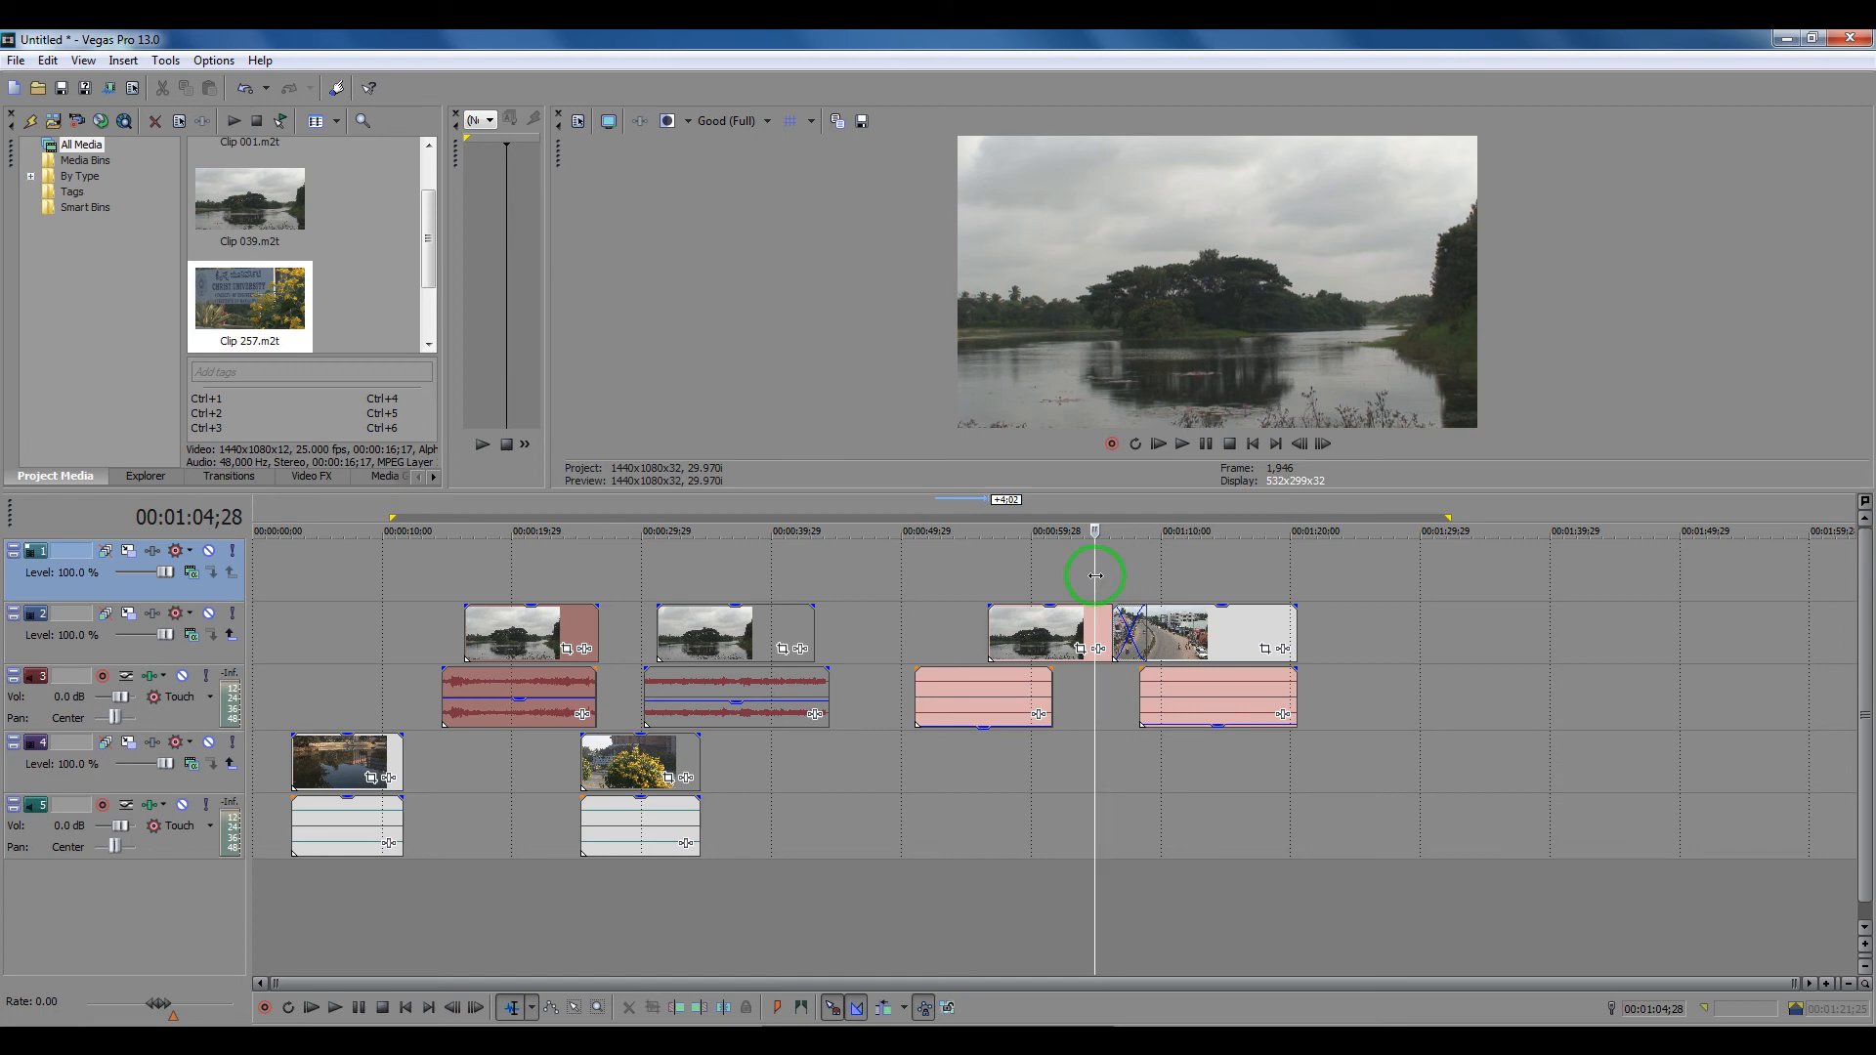
pyautogui.click(1102, 580)
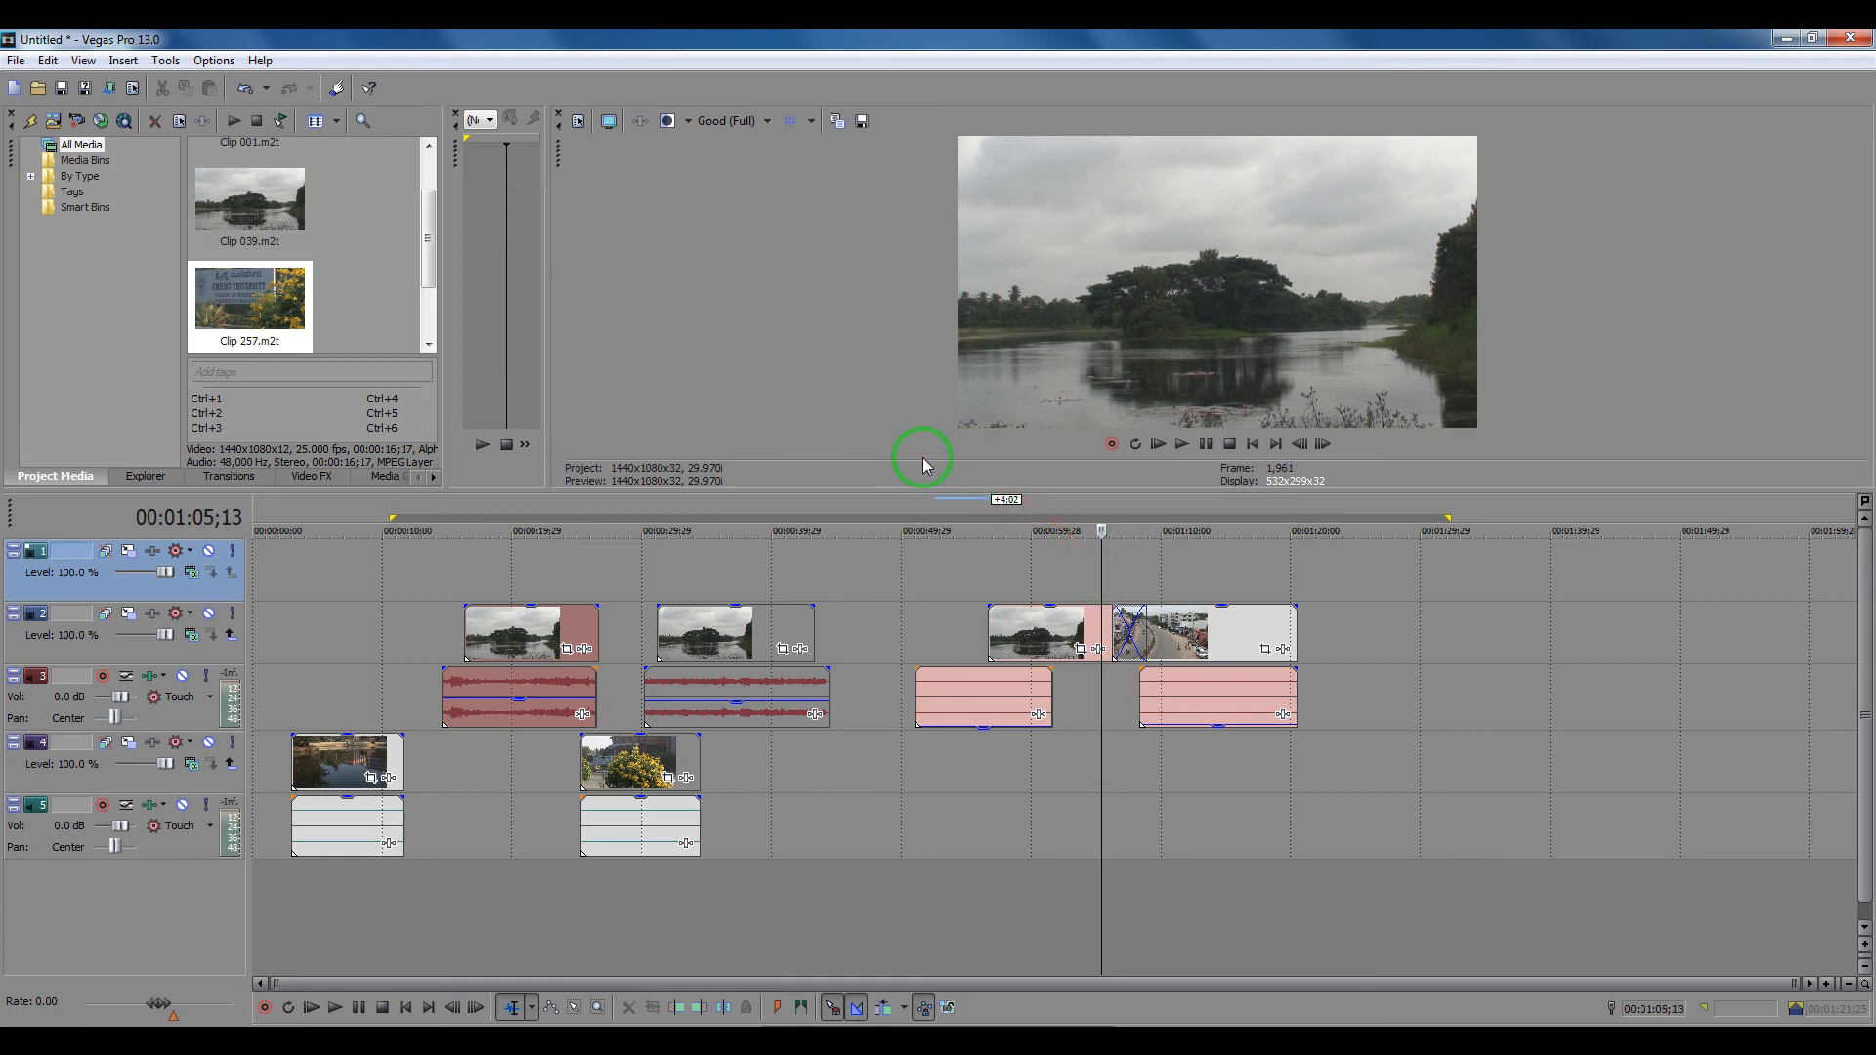
pyautogui.press('space')
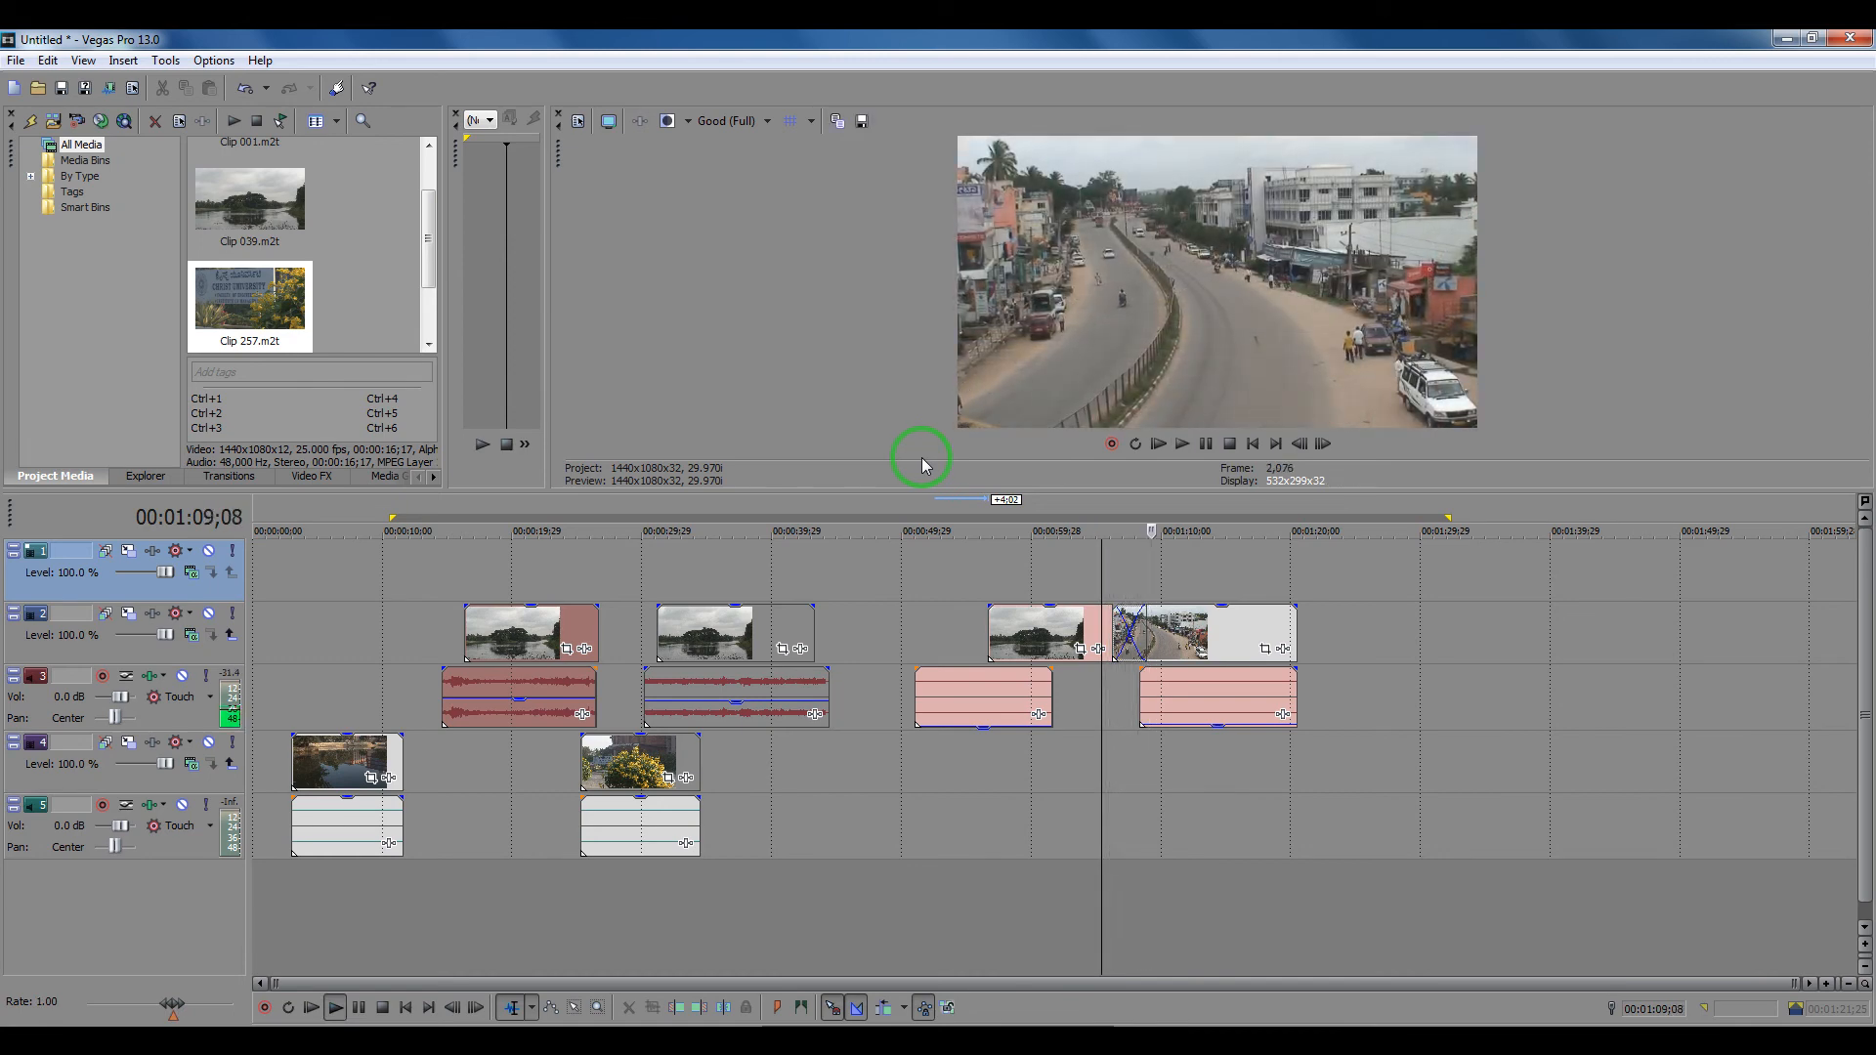
pyautogui.press('Return')
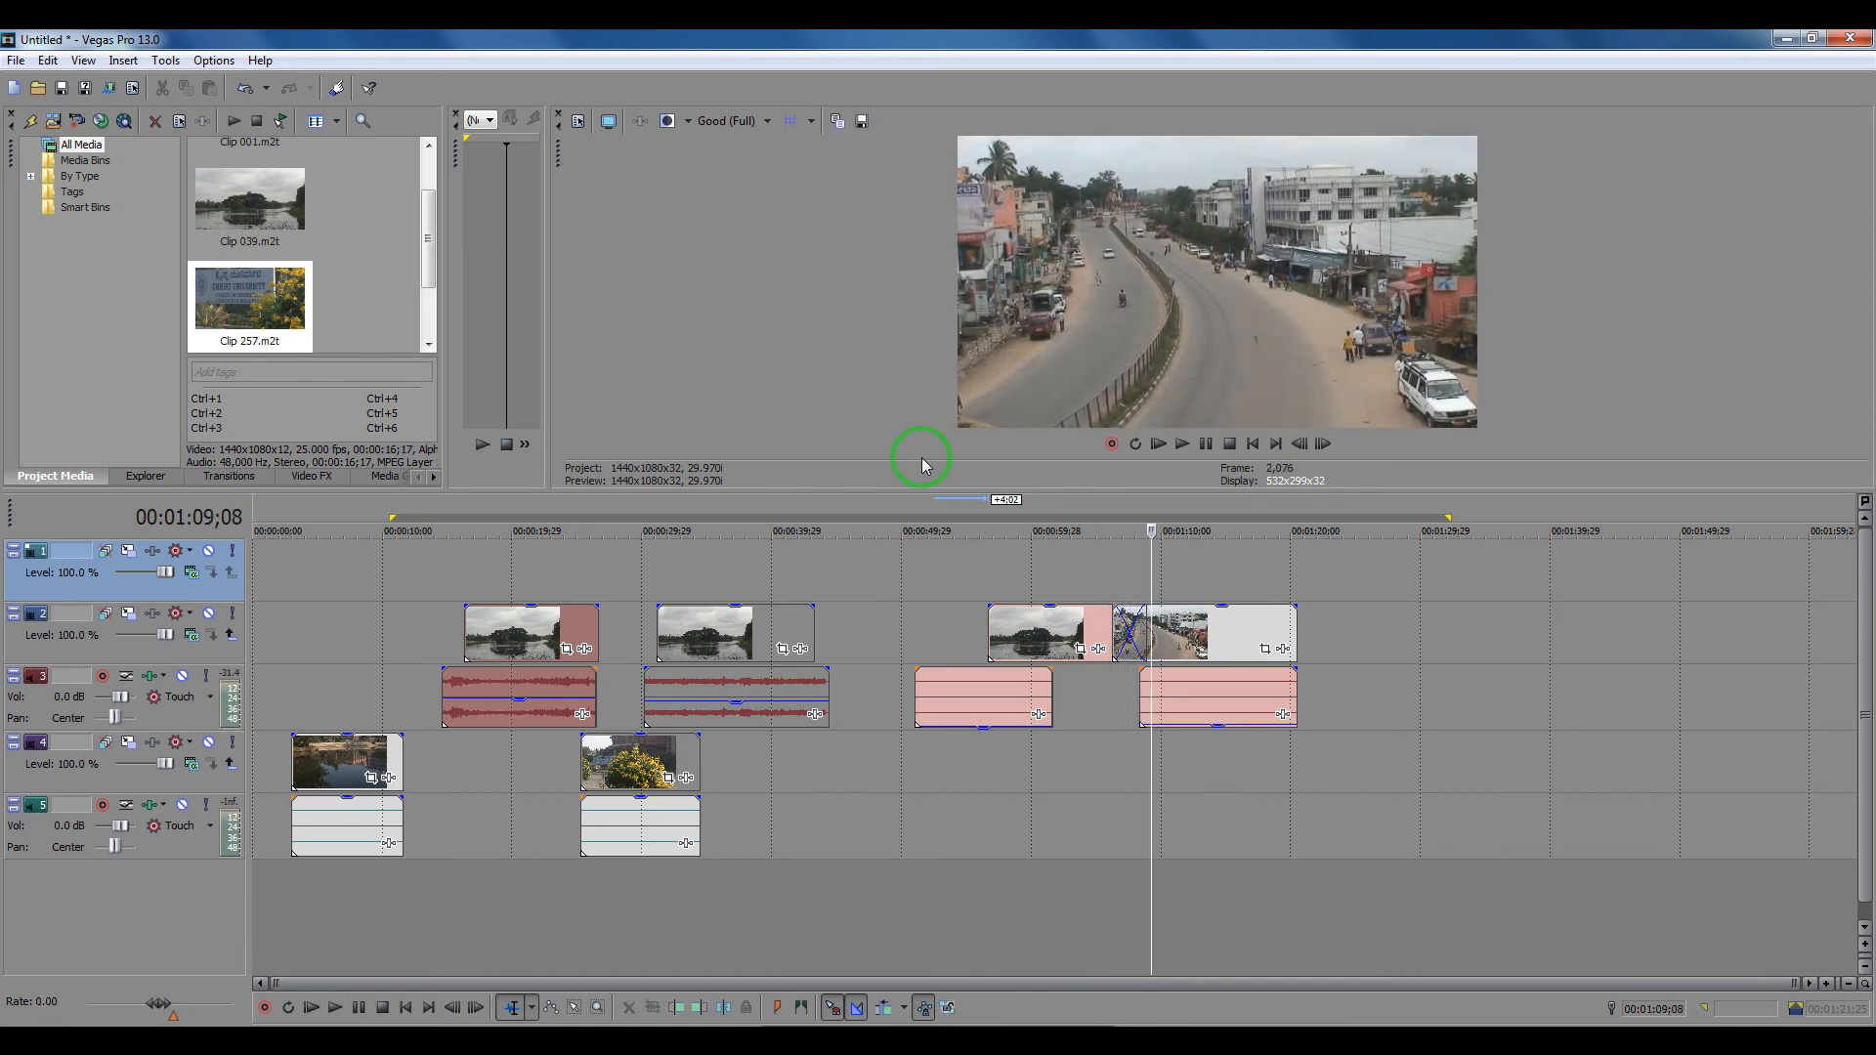
# Step: Select the first video clip on track 2
pyautogui.click(857, 1011)
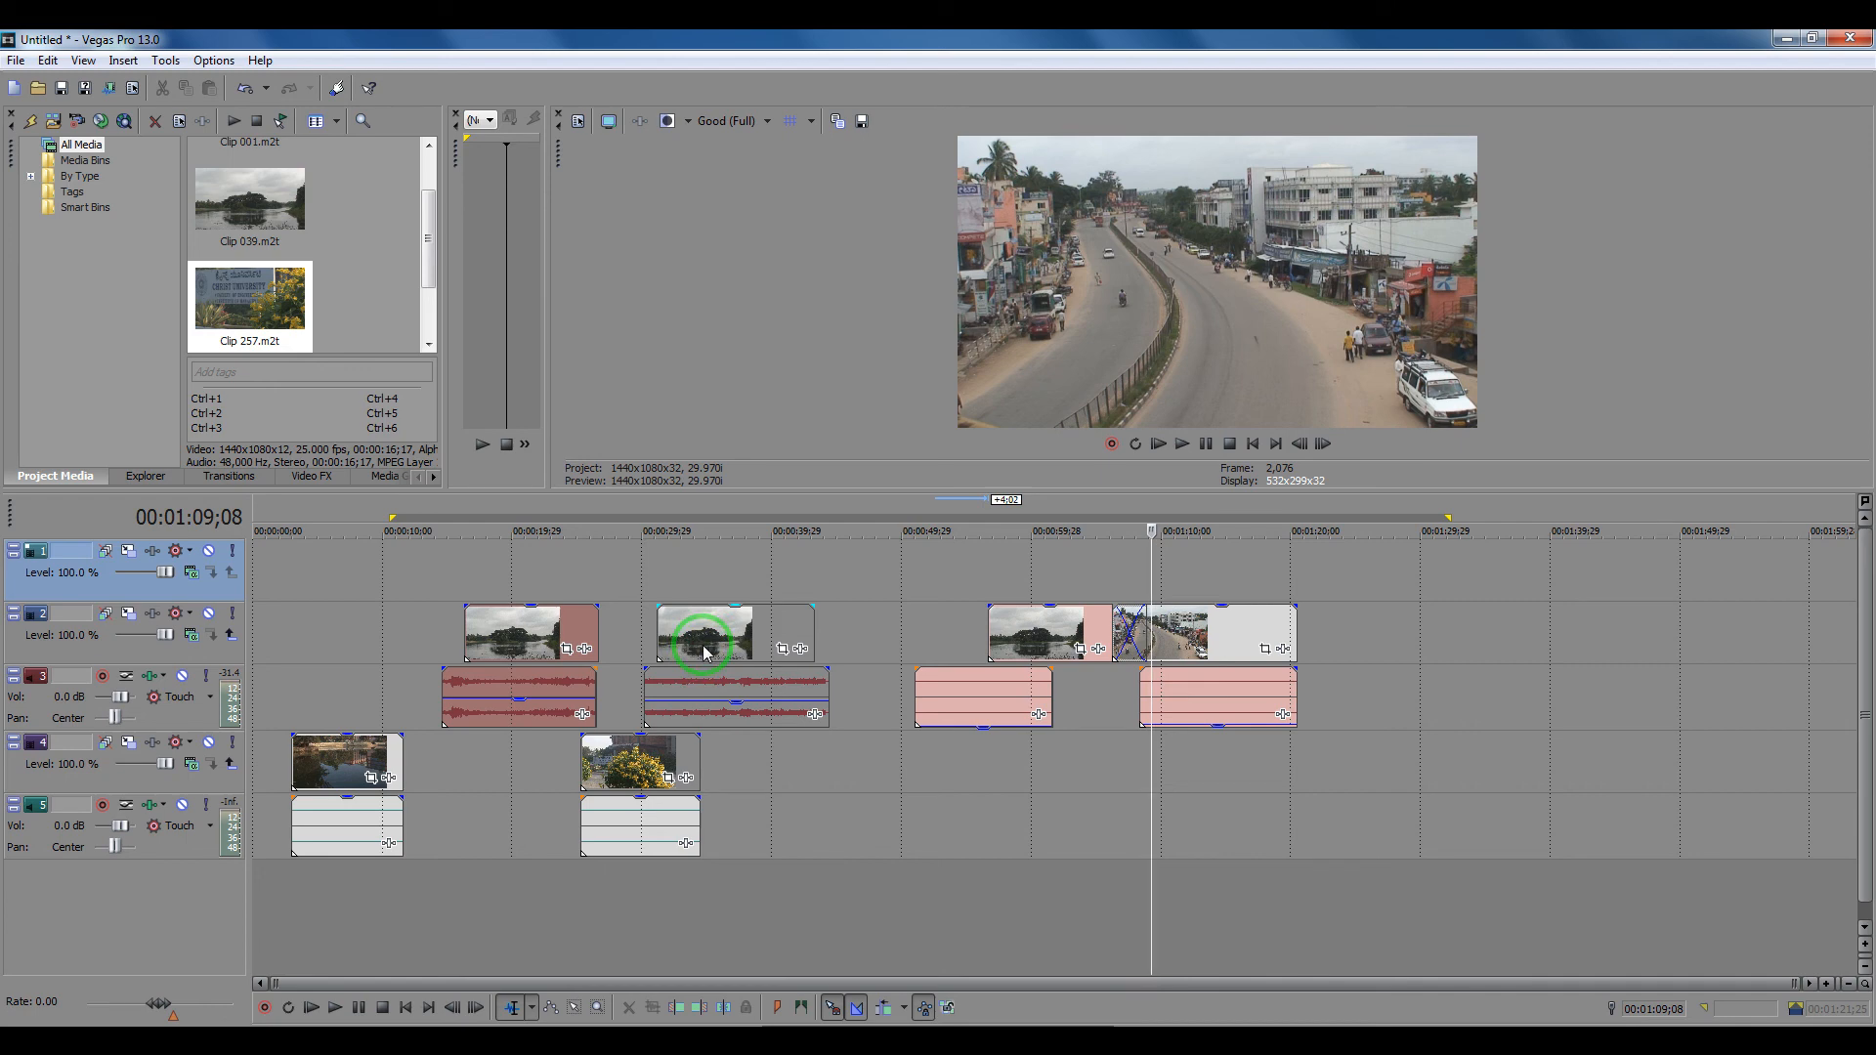
pyautogui.click(552, 628)
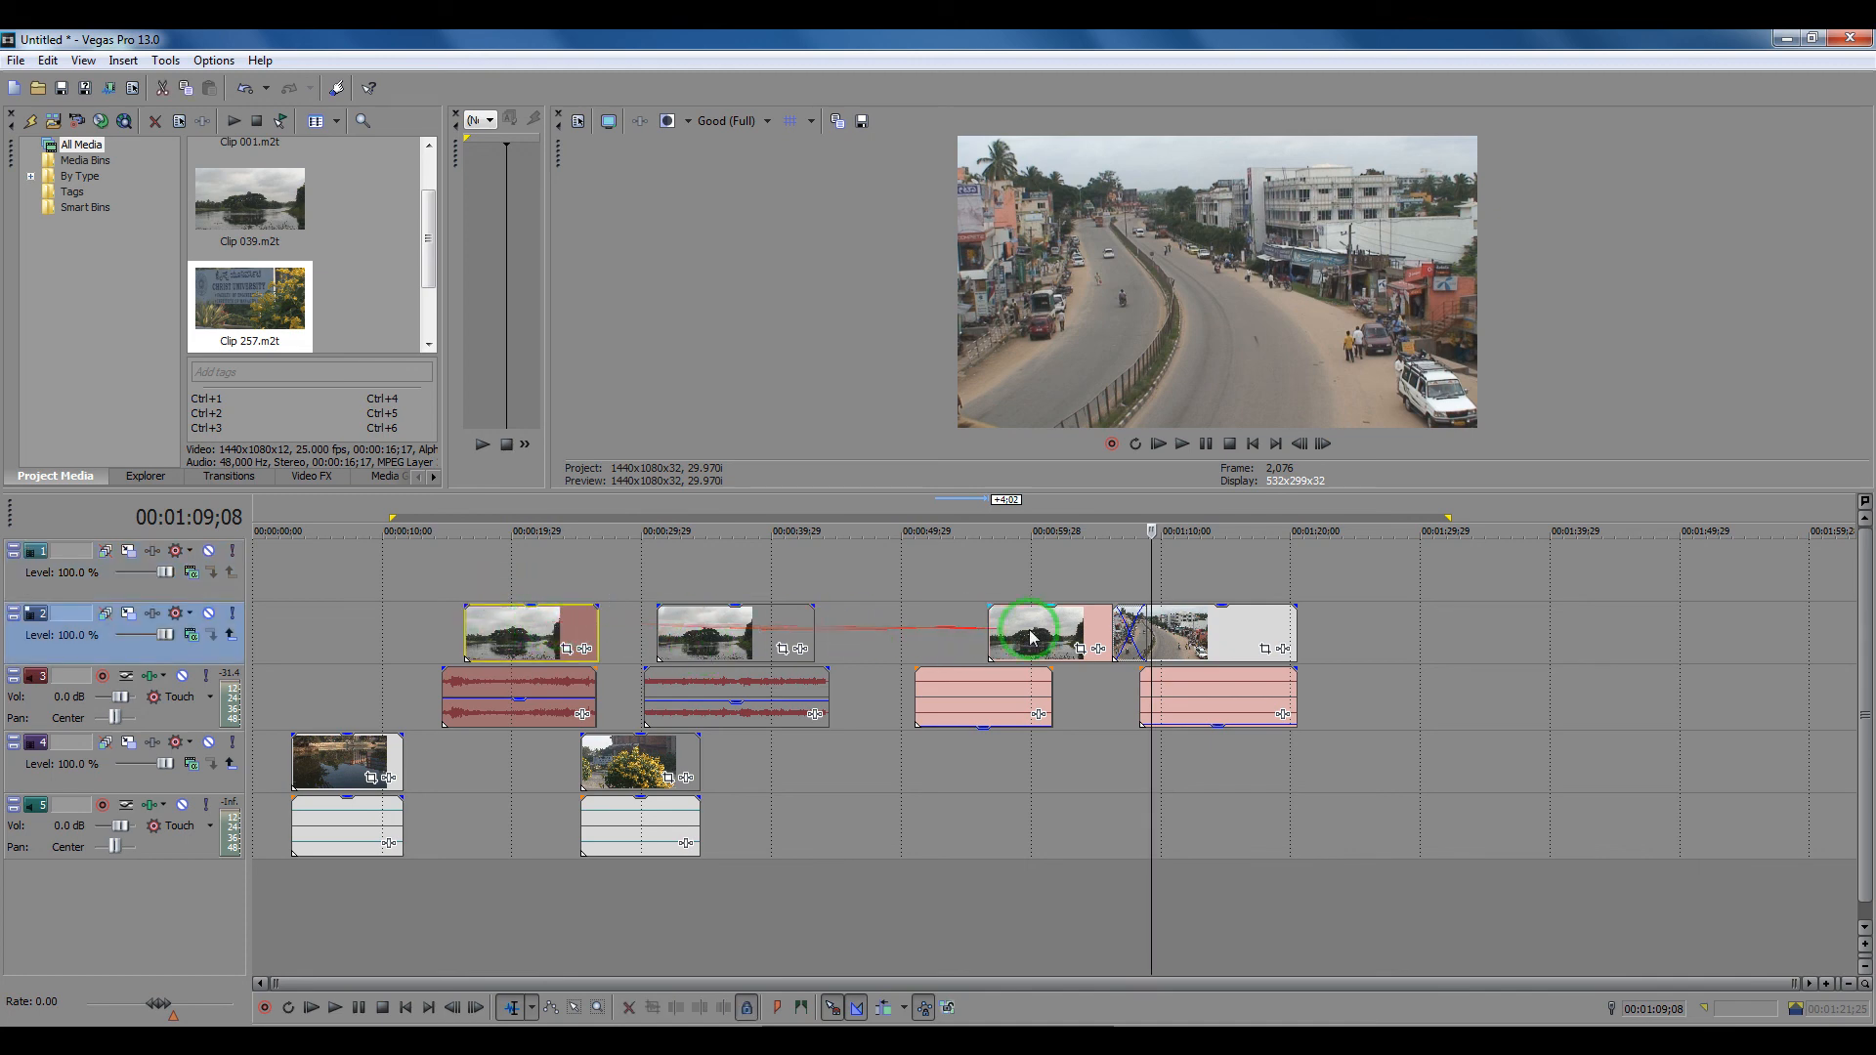